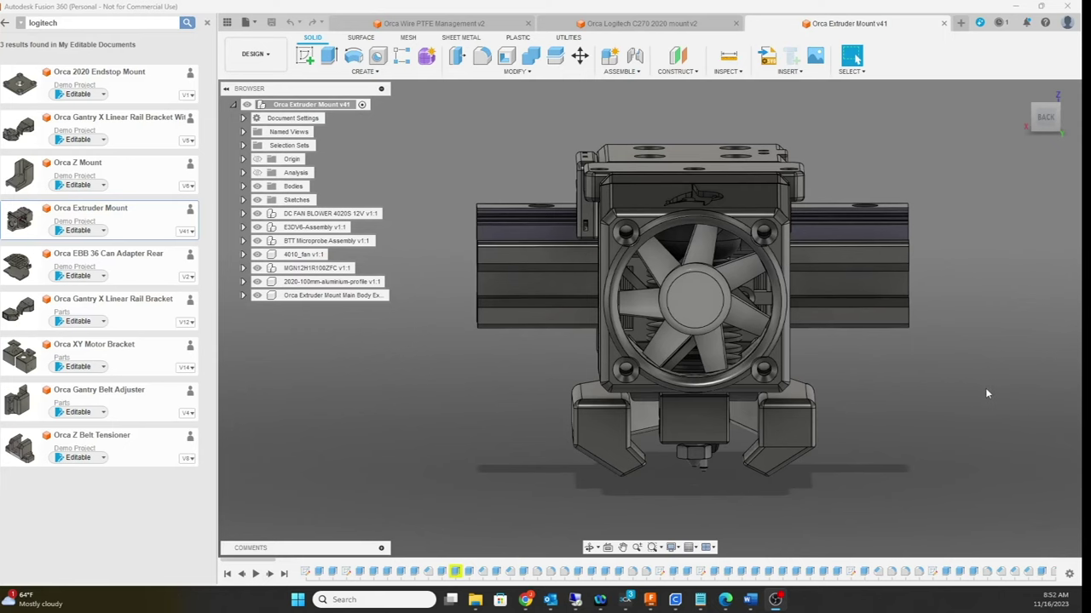
# Examine the complete extruder mount assembly from the front, sides and fan end.
pyautogui.keyDown('shift'); pyautogui.moveTo(981, 390); pyautogui.dragTo(698, 375, button='middle'); pyautogui.keyUp('shift')
pyautogui.keyDown('shift'); pyautogui.moveTo(710, 461); pyautogui.dragTo(840, 428, button='middle'); pyautogui.keyUp('shift')
pyautogui.keyDown('shift'); pyautogui.moveTo(631, 388); pyautogui.dragTo(962, 298, button='middle'); pyautogui.keyUp('shift')
pyautogui.keyDown('shift'); pyautogui.moveTo(851, 393); pyautogui.dragTo(750, 400, button='middle'); pyautogui.keyUp('shift')
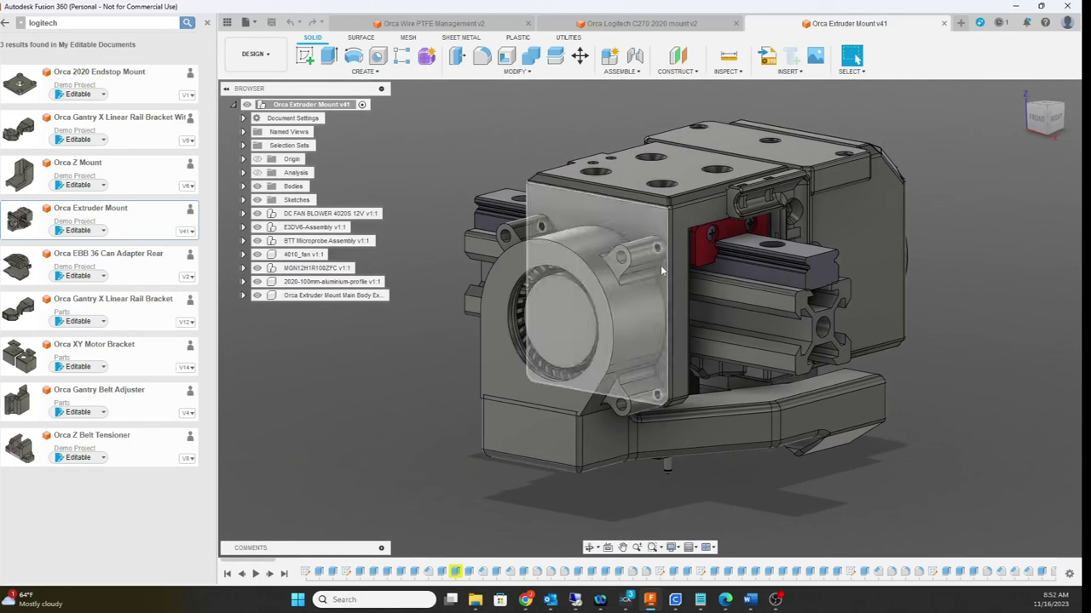
pyautogui.keyDown('shift'); pyautogui.moveTo(1023, 316); pyautogui.dragTo(871, 312, button='middle'); pyautogui.keyUp('shift')
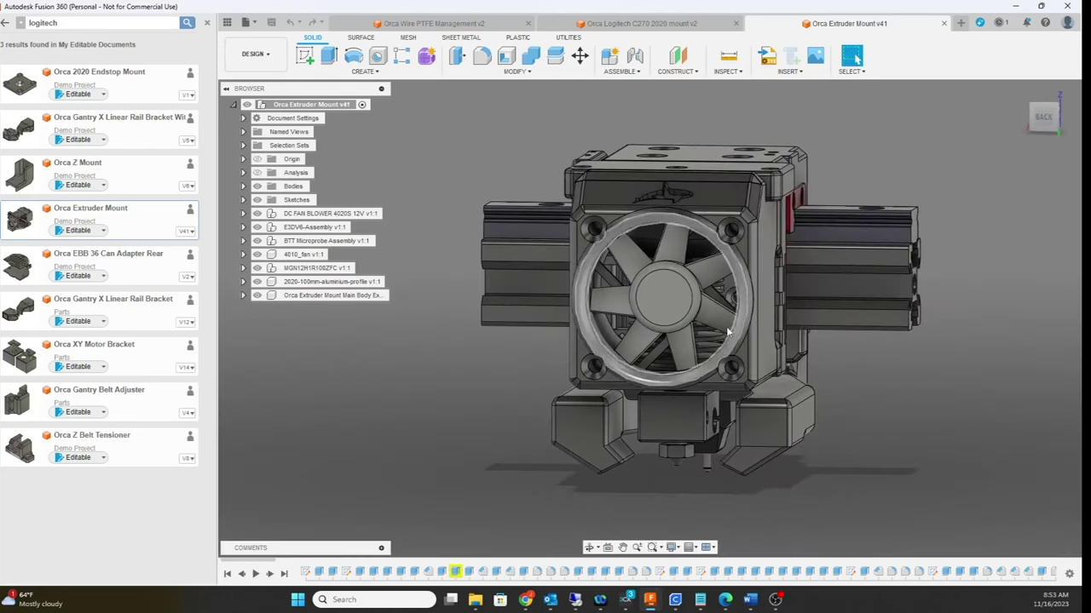
pyautogui.keyDown('shift'); pyautogui.moveTo(1014, 394); pyautogui.dragTo(1002, 378, button='middle'); pyautogui.keyUp('shift')
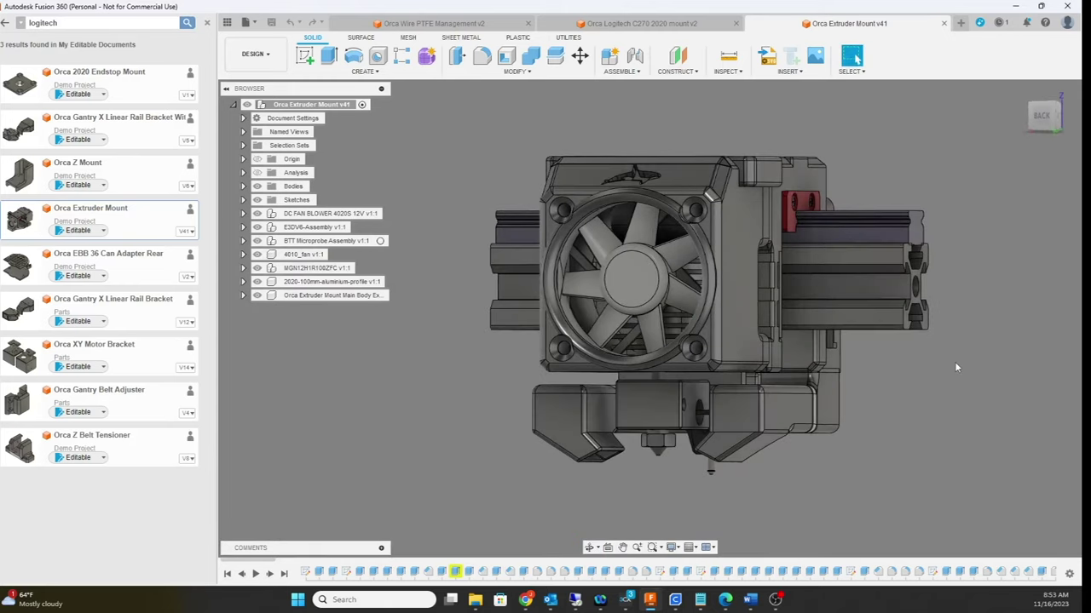
pyautogui.moveTo(956, 367)
pyautogui.keyDown('shift'); pyautogui.mouseDown(button='middle')
pyautogui.moveTo(961, 297)
pyautogui.moveTo(899, 341)
pyautogui.moveTo(960, 360)
pyautogui.mouseUp(button='middle'); pyautogui.keyUp('shift')
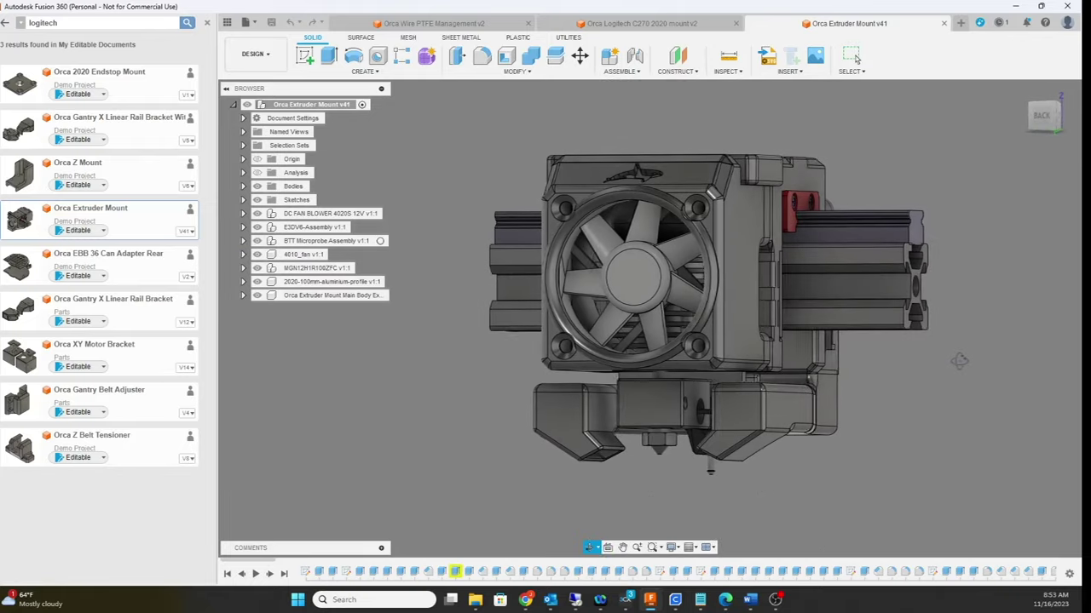
pyautogui.scroll(2, 926, 374)
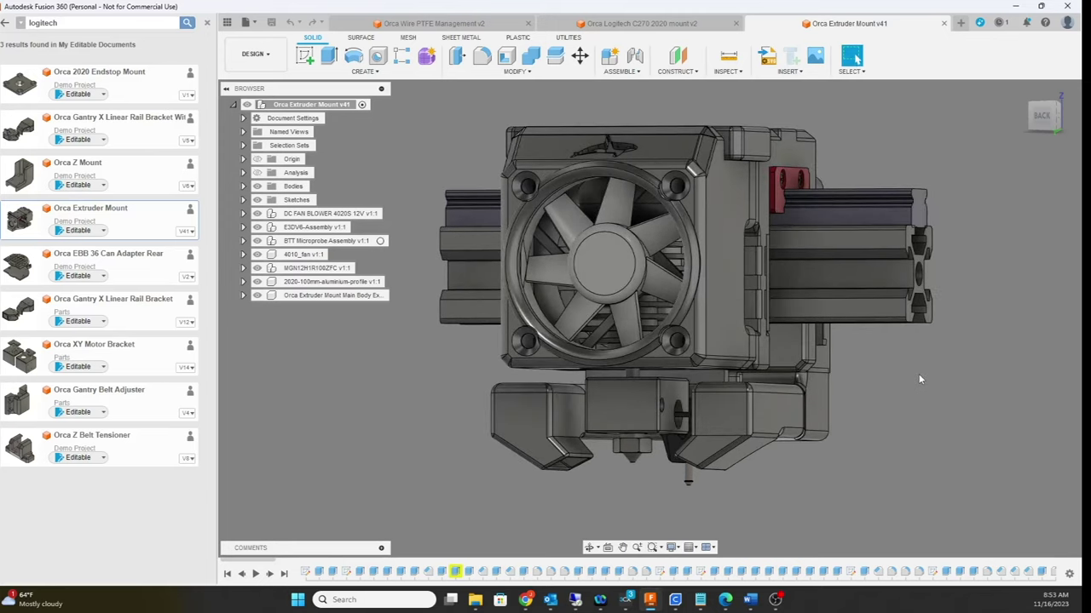
pyautogui.scroll(-1, 957, 394)
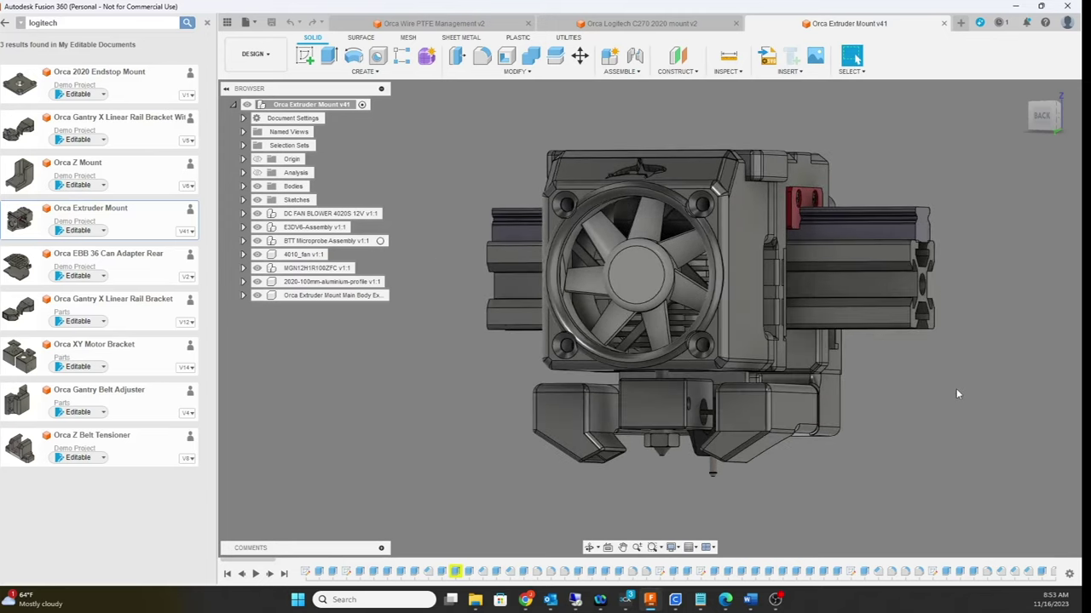
# Hide the 4010_fan component and expand the design's Bodies folder.
pyautogui.click(257, 254)
pyautogui.keyDown('shift'); pyautogui.moveTo(377, 315); pyautogui.dragTo(399, 318, button='middle'); pyautogui.keyUp('shift')
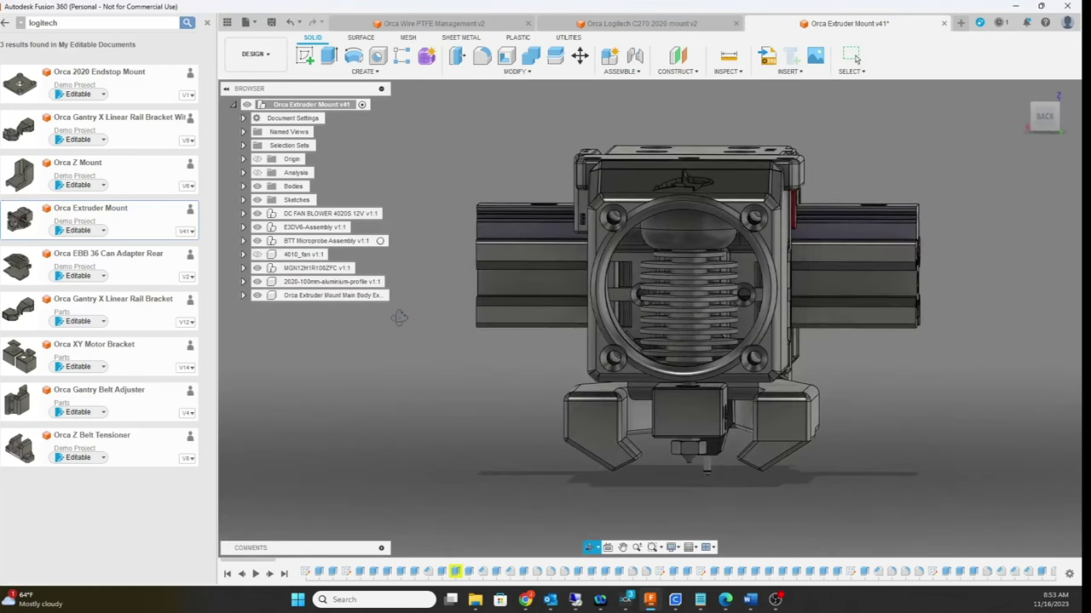
pyautogui.click(243, 187)
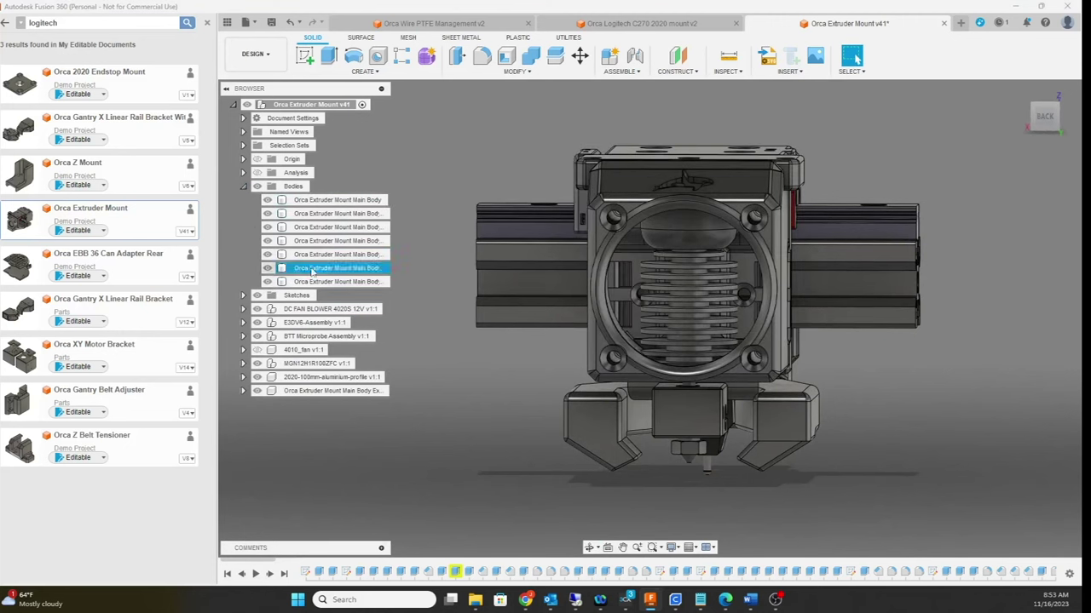
# Temporarily hide the hotend housing body with the orca emblem to inspect the heatsink behind it, and show the housing again.
pyautogui.keyDown('shift'); pyautogui.moveTo(506, 326); pyautogui.dragTo(605, 298, button='middle'); pyautogui.keyUp('shift')
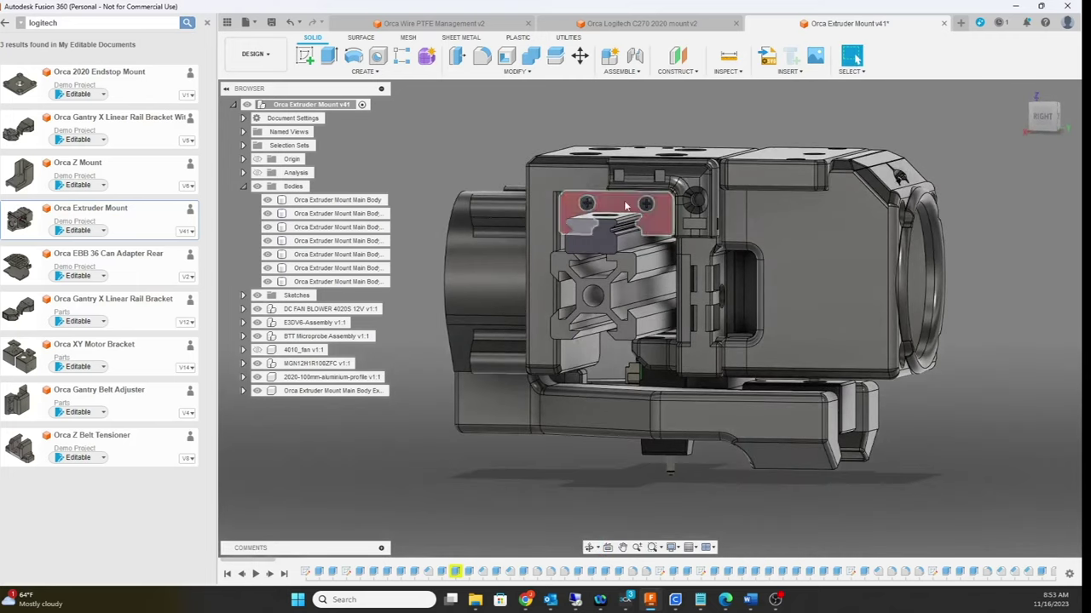
pyautogui.keyDown('shift'); pyautogui.moveTo(1048, 310); pyautogui.dragTo(524, 317, button='middle'); pyautogui.keyUp('shift')
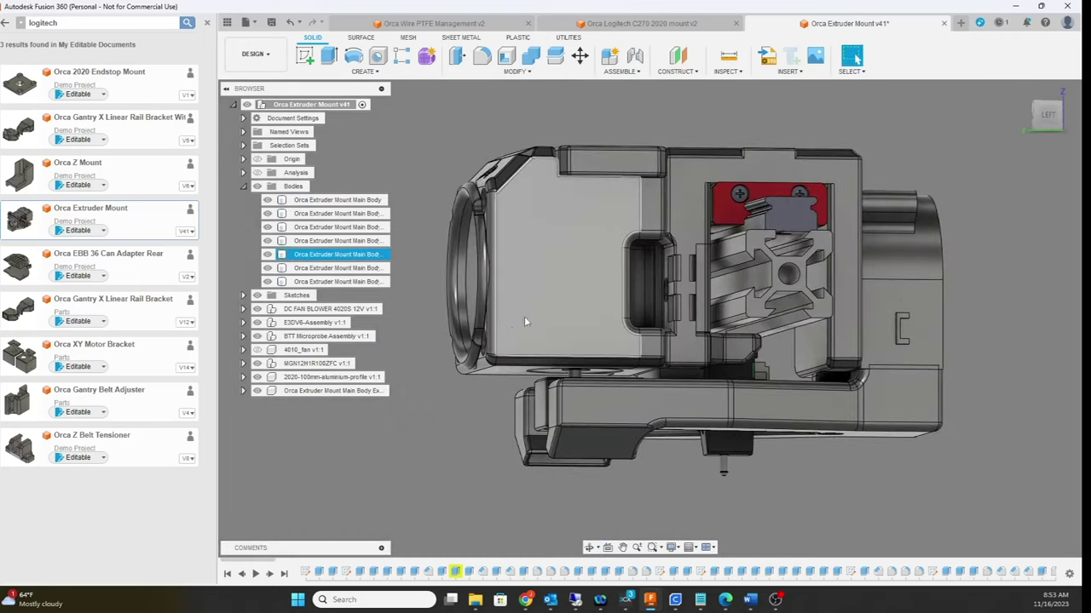
pyautogui.click(267, 241)
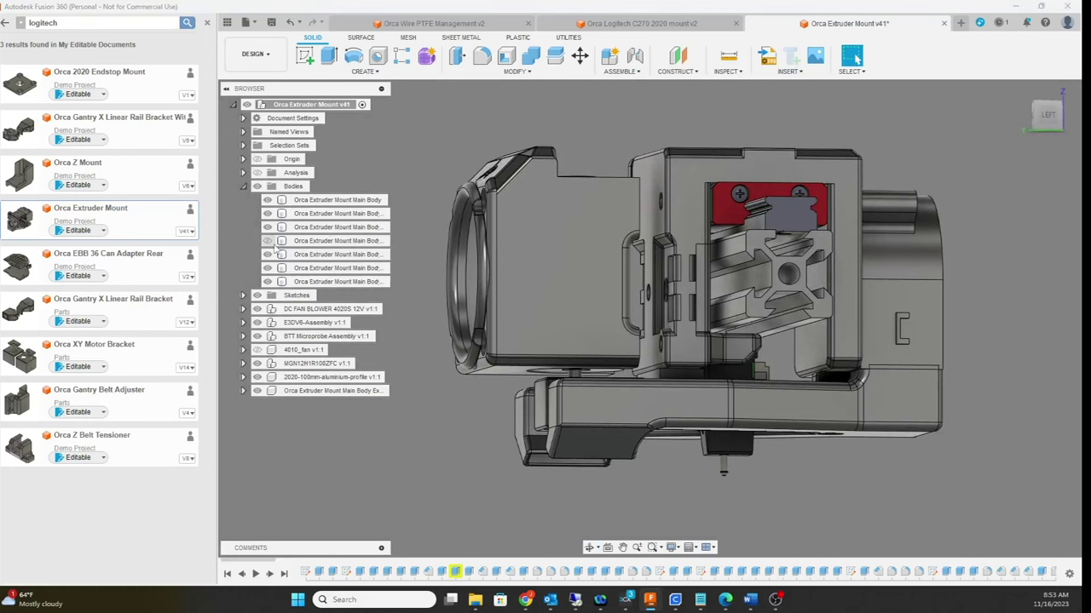
pyautogui.click(268, 254)
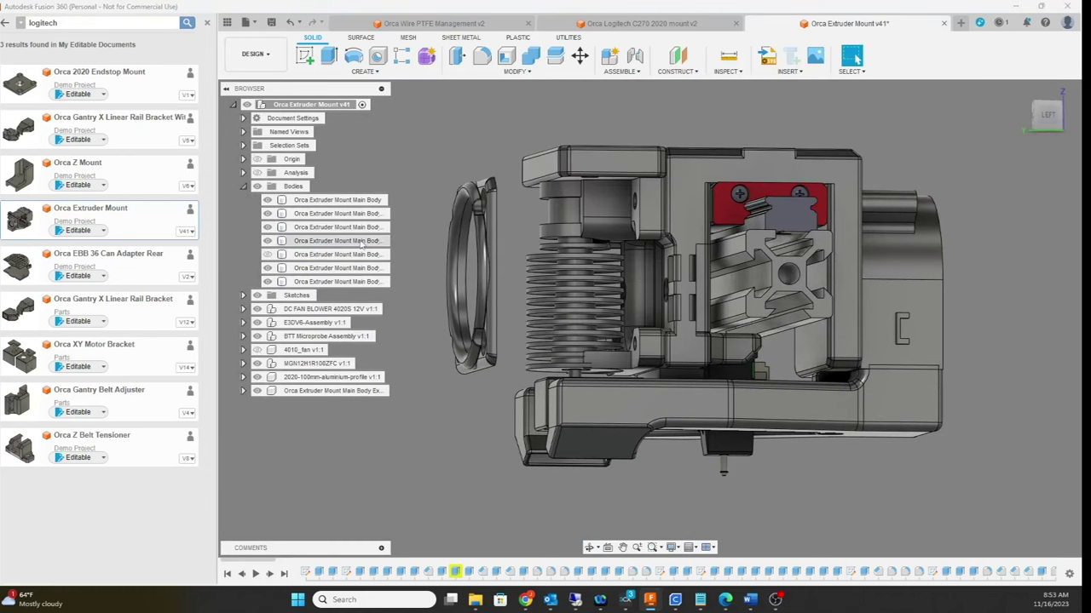
pyautogui.keyDown('shift'); pyautogui.moveTo(412, 205); pyautogui.dragTo(523, 209, button='middle'); pyautogui.keyUp('shift')
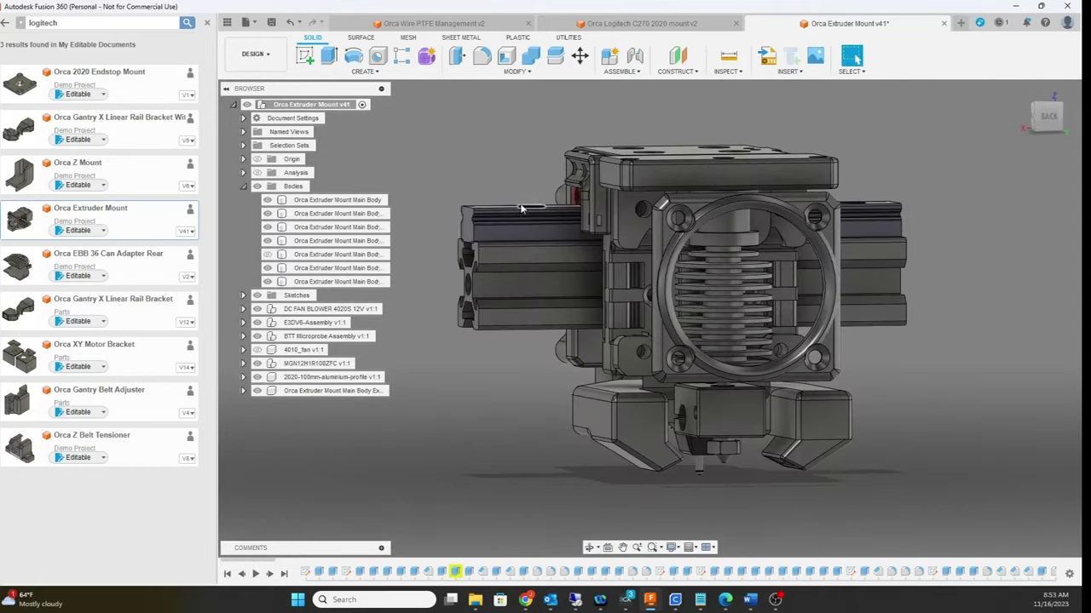
pyautogui.click(267, 254)
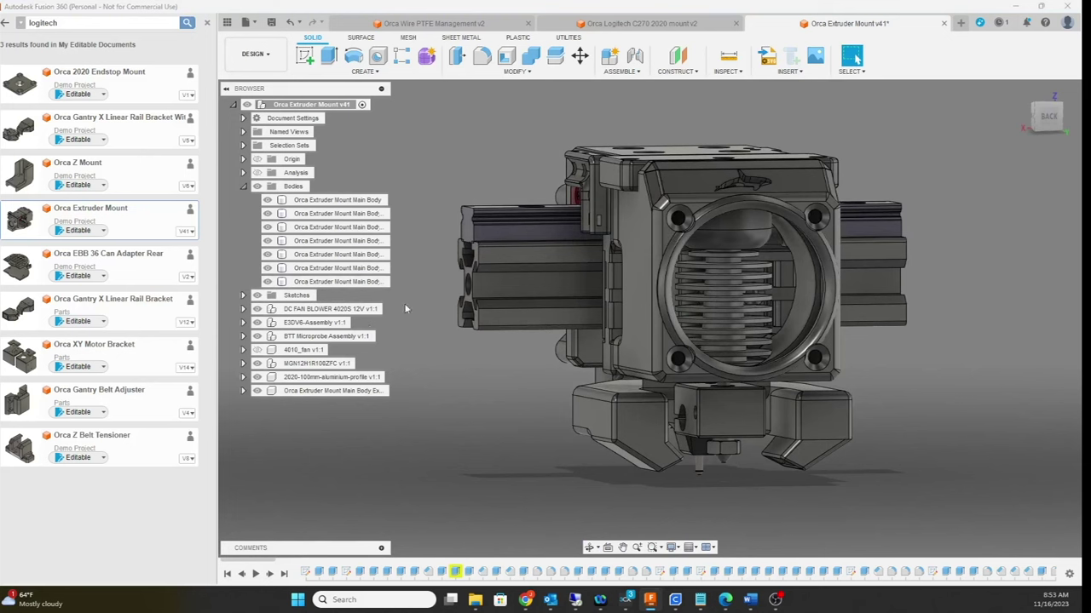
pyautogui.moveTo(907, 336)
pyautogui.keyDown('shift'); pyautogui.mouseDown(button='middle')
pyautogui.moveTo(950, 330)
pyautogui.moveTo(915, 333)
pyautogui.mouseUp(button='middle'); pyautogui.keyUp('shift')
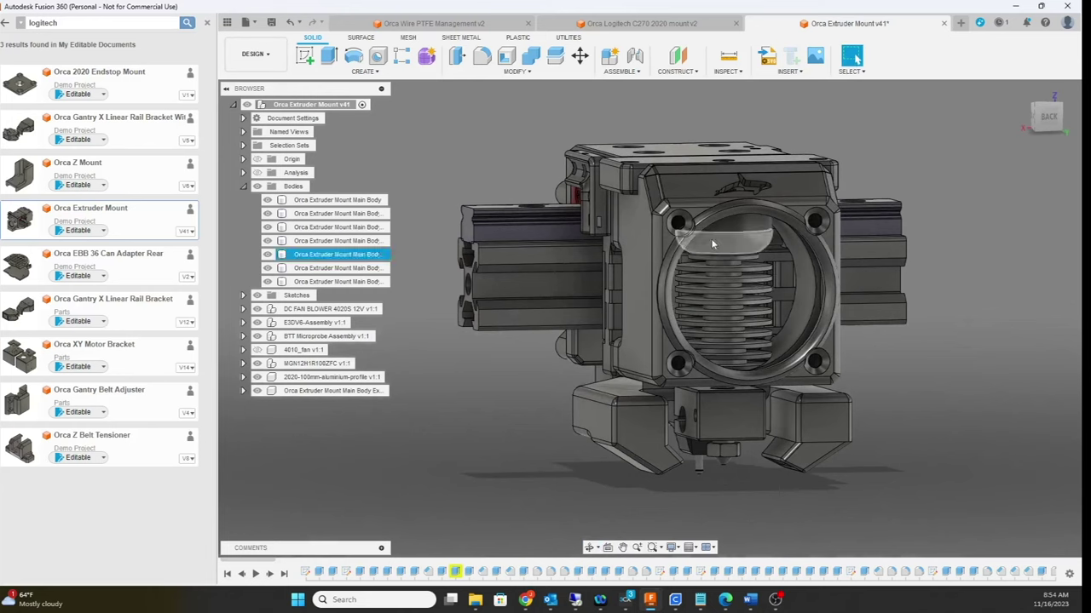
pyautogui.press('Escape')
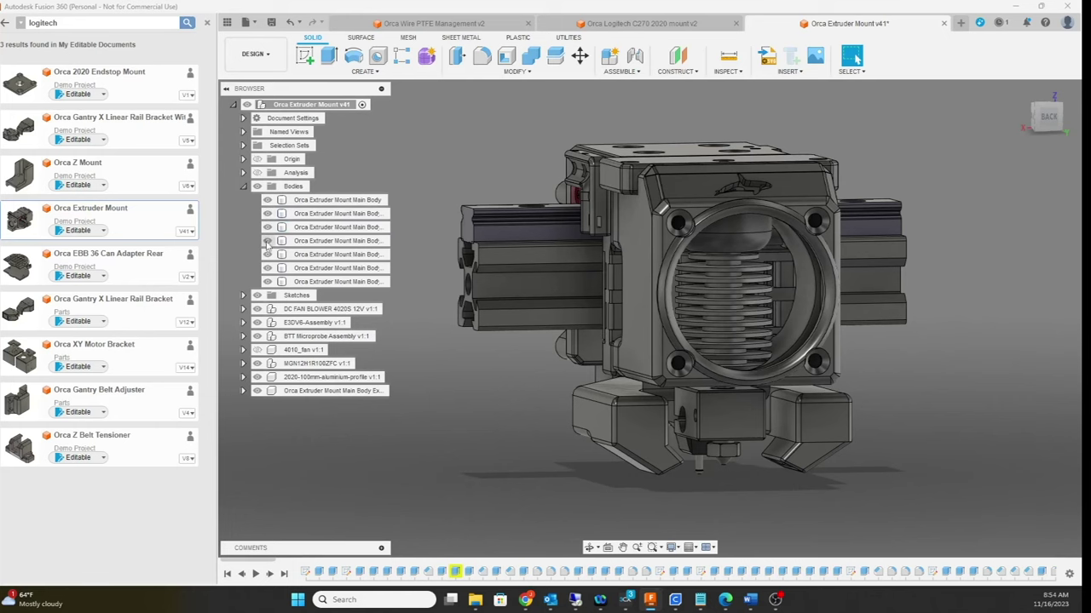
# Hide the hotend housing body and examine the exposed heatsink, top plate and underside of the mount from both sides.
pyautogui.click(268, 255)
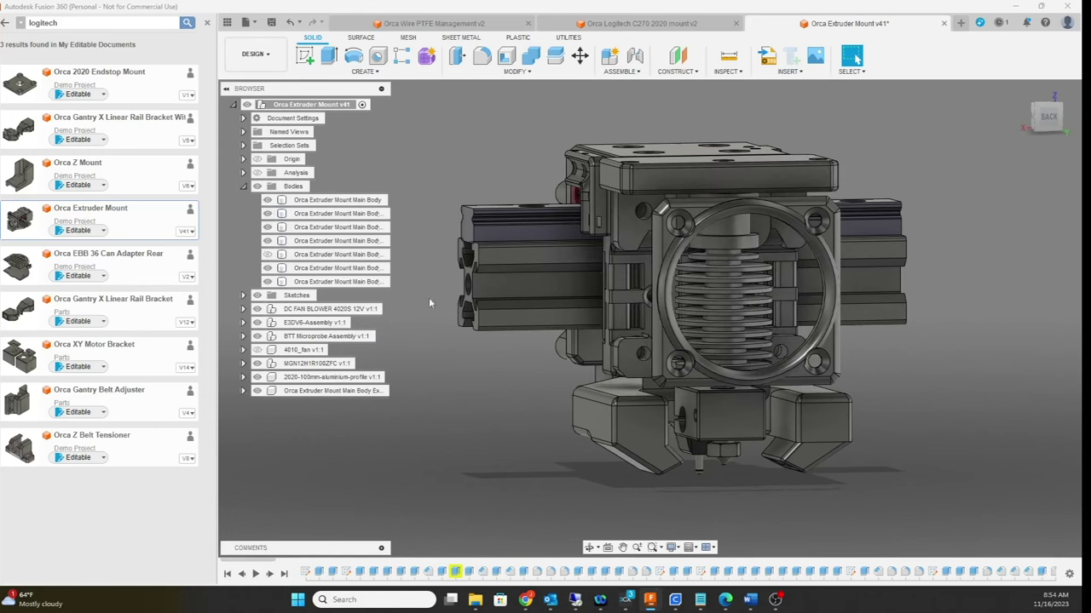
pyautogui.keyDown('shift'); pyautogui.moveTo(429, 297); pyautogui.dragTo(477, 362, button='middle'); pyautogui.keyUp('shift')
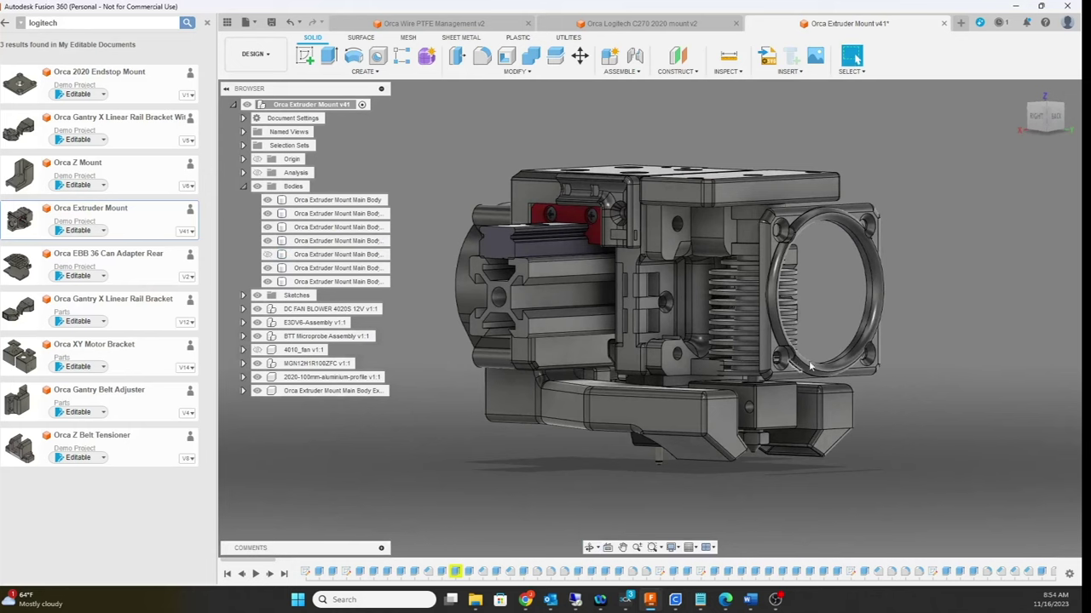
pyautogui.keyDown('shift'); pyautogui.moveTo(1032, 329); pyautogui.dragTo(1045, 311, button='middle'); pyautogui.keyUp('shift')
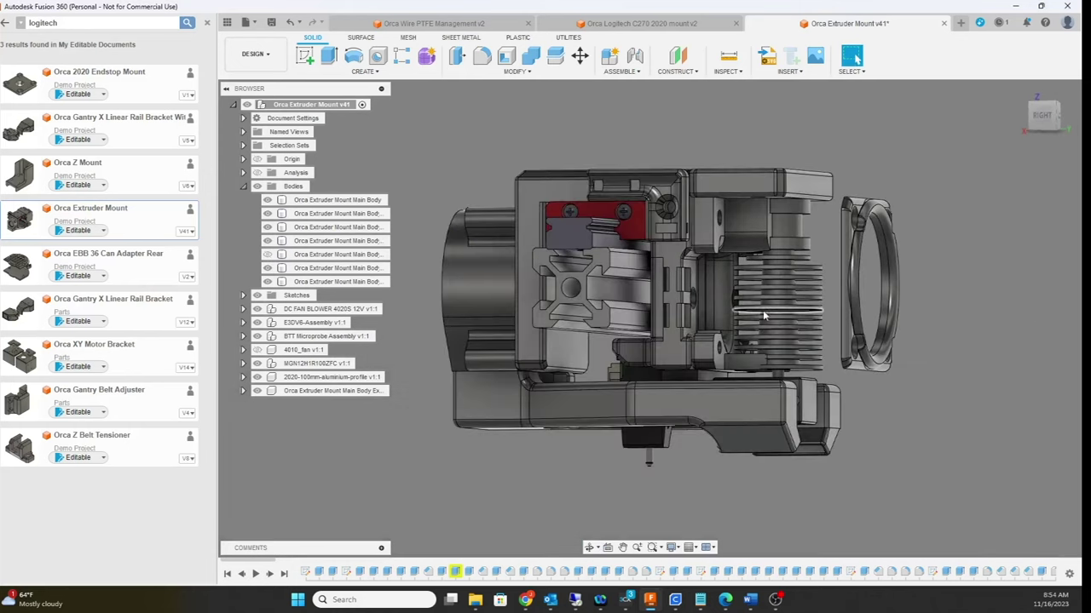
pyautogui.keyDown('shift'); pyautogui.moveTo(1017, 313); pyautogui.dragTo(852, 383, button='middle'); pyautogui.keyUp('shift')
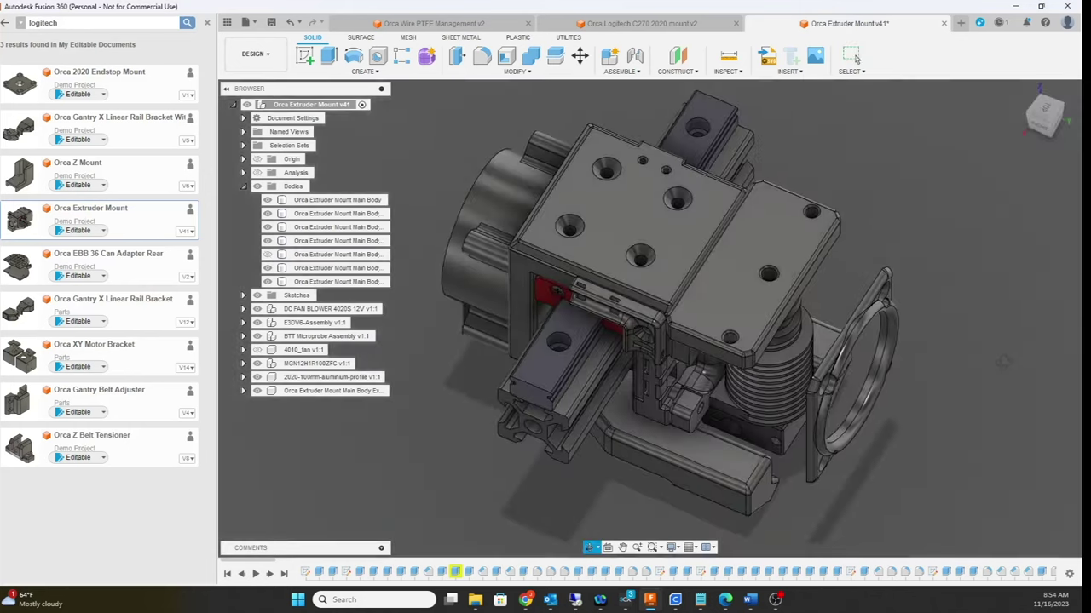
pyautogui.keyDown('shift'); pyautogui.moveTo(991, 311); pyautogui.dragTo(549, 228, button='middle'); pyautogui.keyUp('shift')
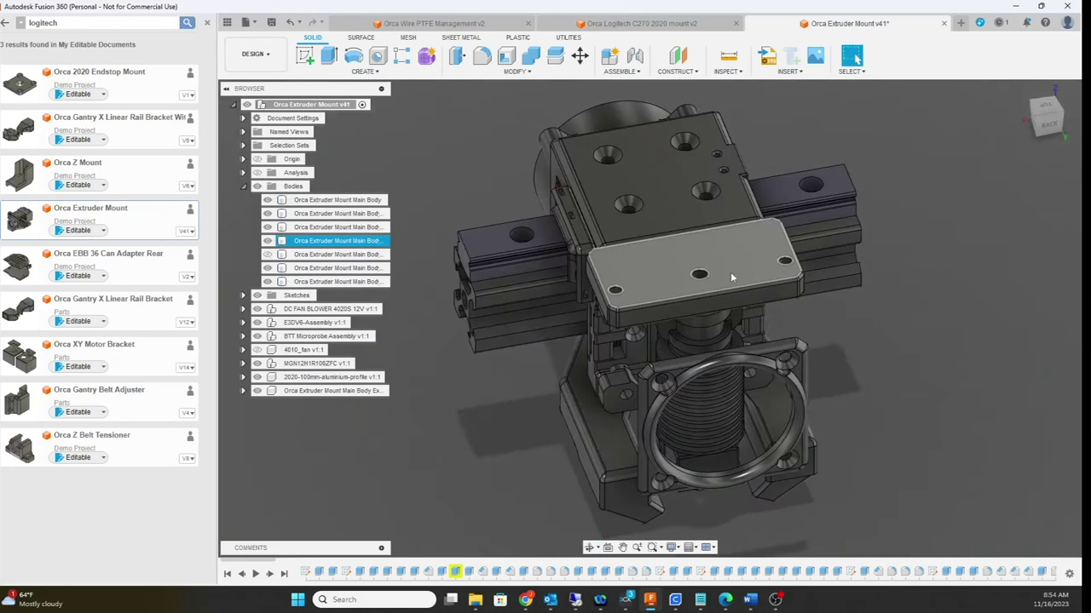
pyautogui.keyDown('shift'); pyautogui.moveTo(992, 369); pyautogui.dragTo(886, 317, button='middle'); pyautogui.keyUp('shift')
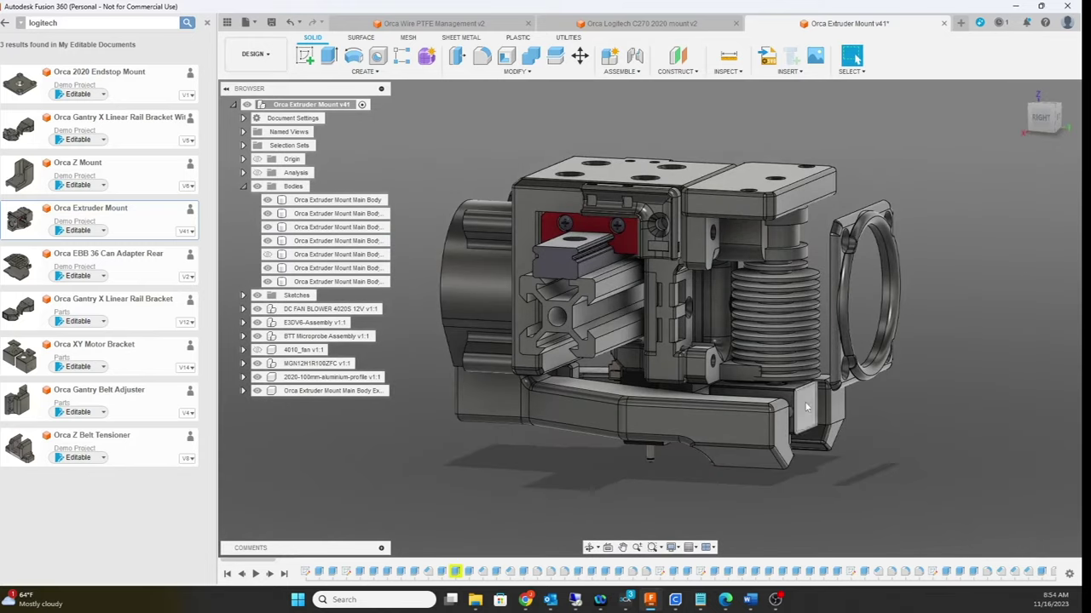
pyautogui.keyDown('shift'); pyautogui.moveTo(731, 368); pyautogui.dragTo(728, 311, button='middle'); pyautogui.keyUp('shift')
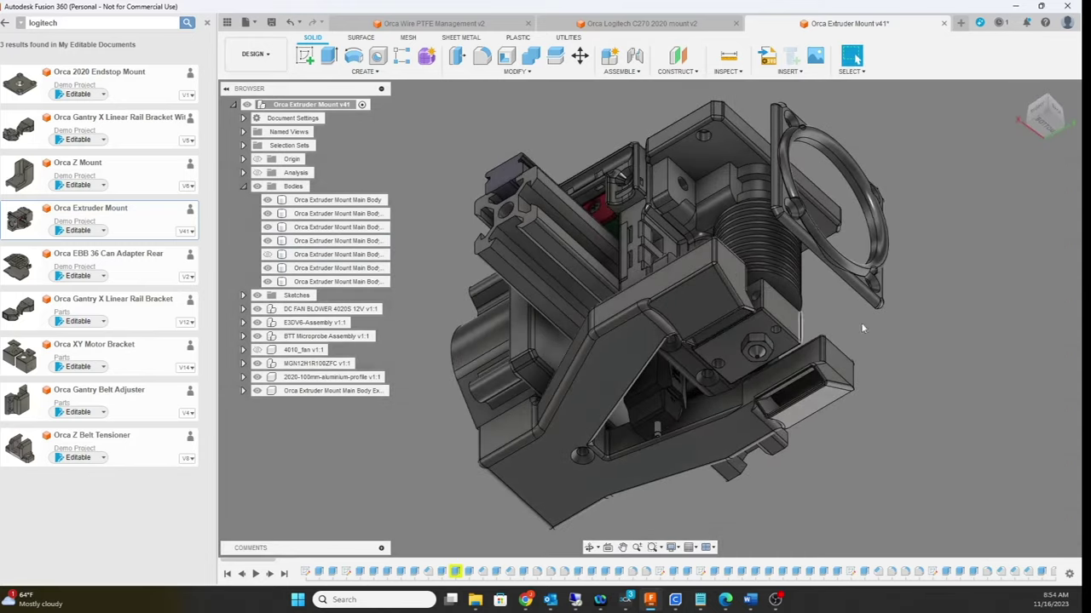
pyautogui.keyDown('shift'); pyautogui.moveTo(1004, 286); pyautogui.dragTo(1042, 370, button='middle'); pyautogui.keyUp('shift')
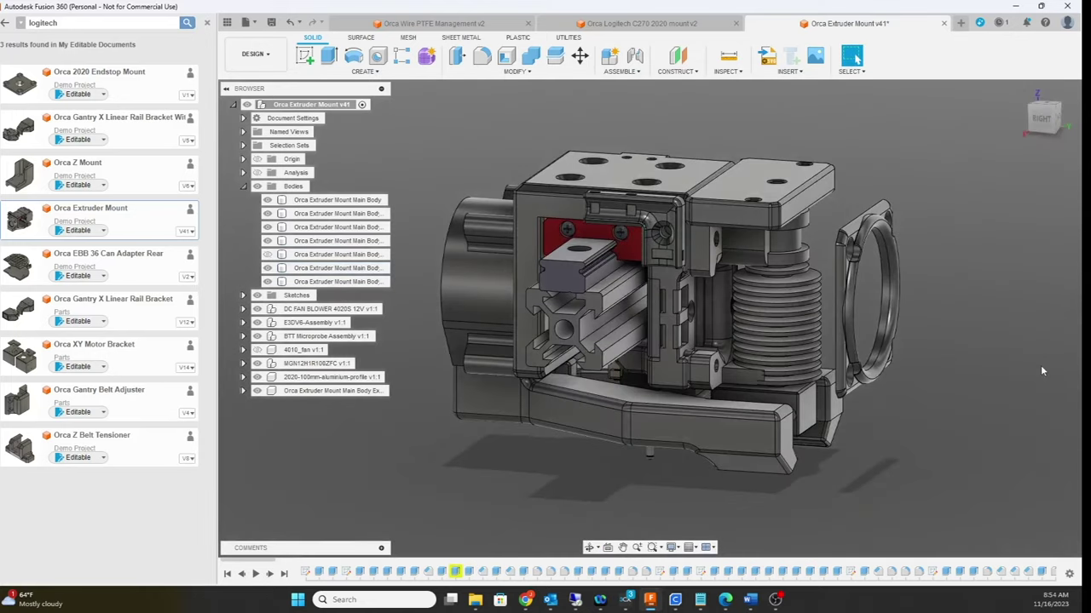
pyautogui.keyDown('shift'); pyautogui.moveTo(1032, 364); pyautogui.dragTo(1026, 348, button='middle'); pyautogui.keyUp('shift')
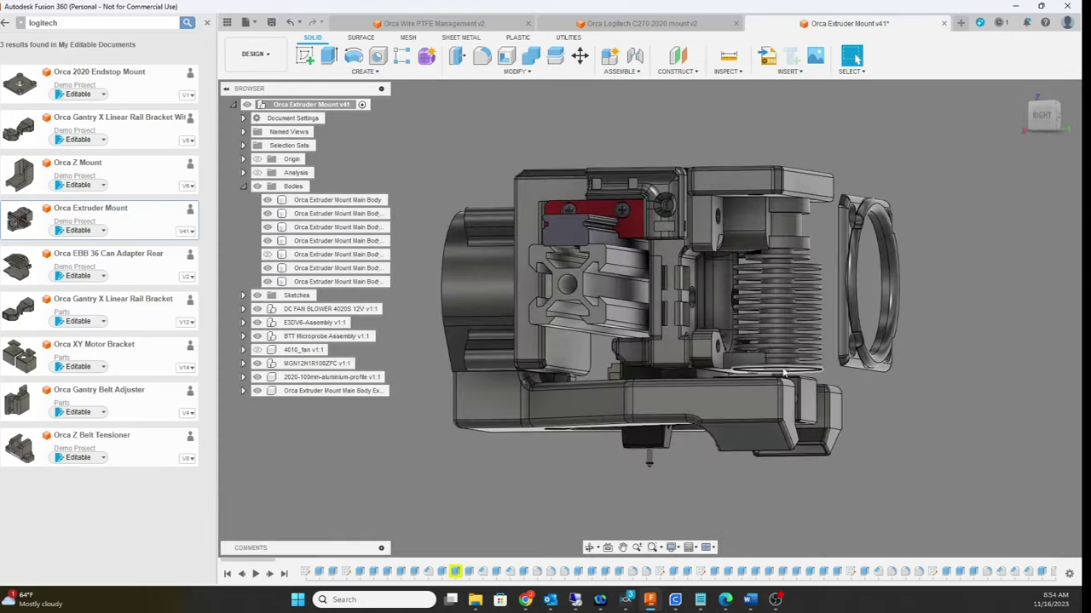
pyautogui.moveTo(945, 407)
pyautogui.keyDown('shift'); pyautogui.mouseDown(button='middle')
pyautogui.moveTo(920, 382)
pyautogui.moveTo(765, 405)
pyautogui.moveTo(955, 383)
pyautogui.mouseUp(button='middle'); pyautogui.keyUp('shift')
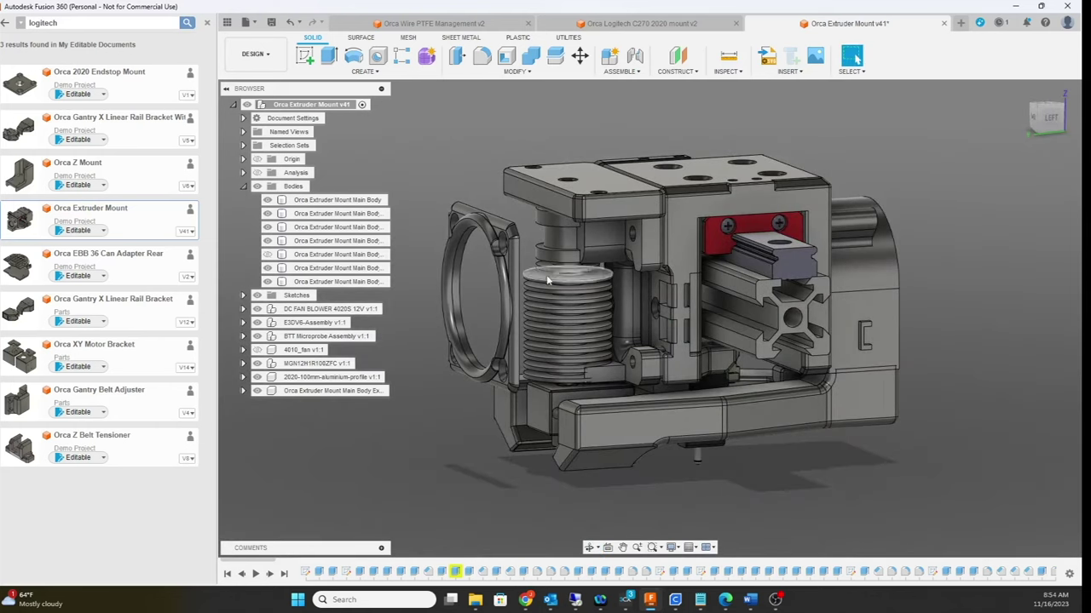
# Show the hotend housing body again and check its side opening and round fan opening.
pyautogui.click(268, 254)
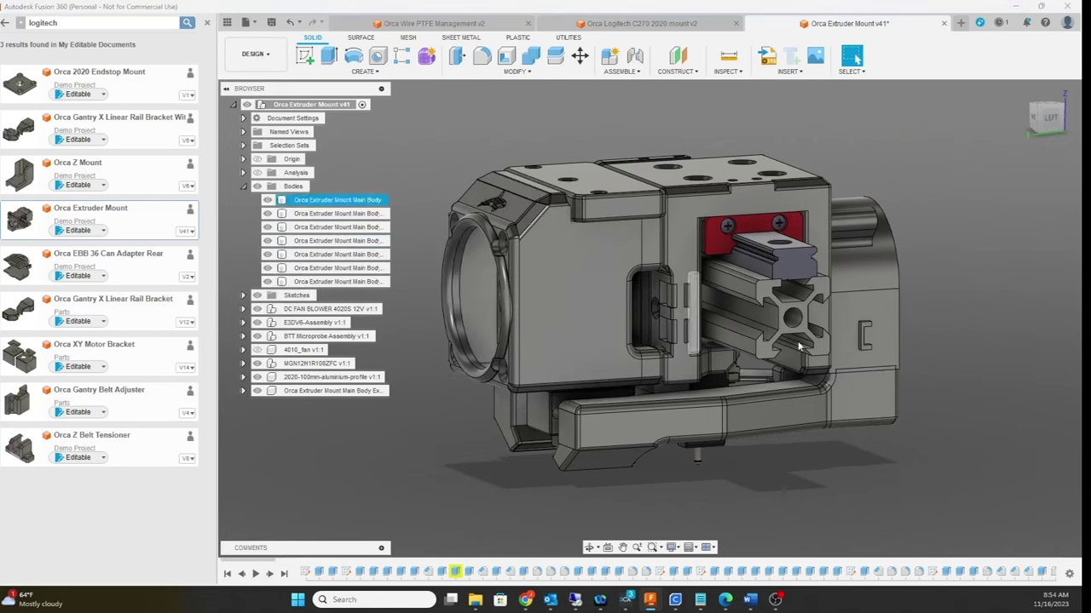
pyautogui.keyDown('shift'); pyautogui.moveTo(1061, 397); pyautogui.dragTo(1079, 384, button='middle'); pyautogui.keyUp('shift')
pyautogui.press('Escape')
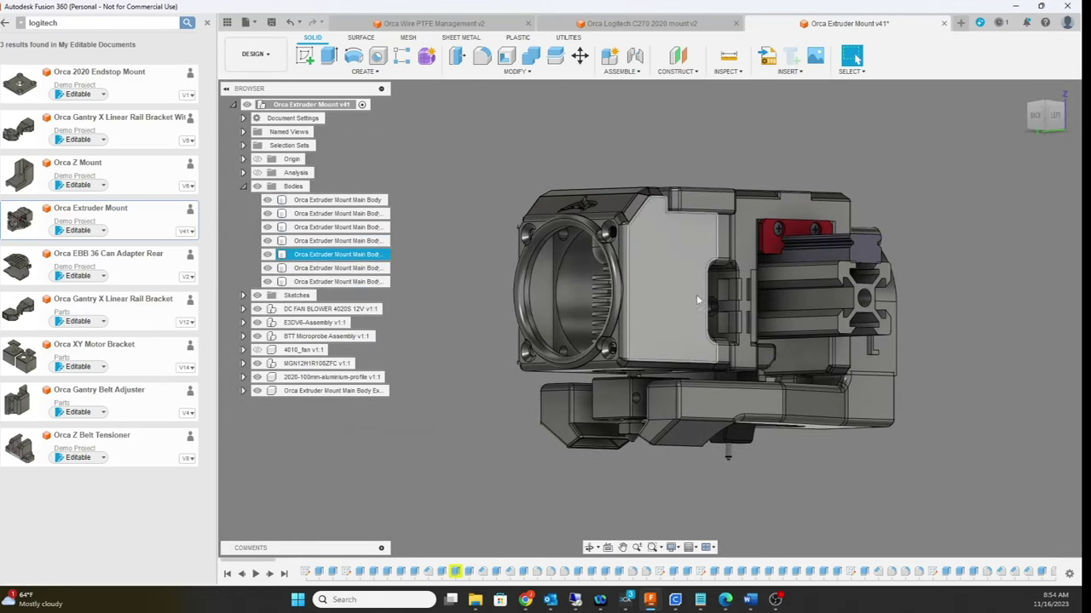
pyautogui.moveTo(951, 314)
pyautogui.keyDown('shift'); pyautogui.mouseDown(button='middle')
pyautogui.moveTo(1041, 323)
pyautogui.moveTo(1018, 344)
pyautogui.moveTo(1039, 353)
pyautogui.mouseUp(button='middle'); pyautogui.keyUp('shift')
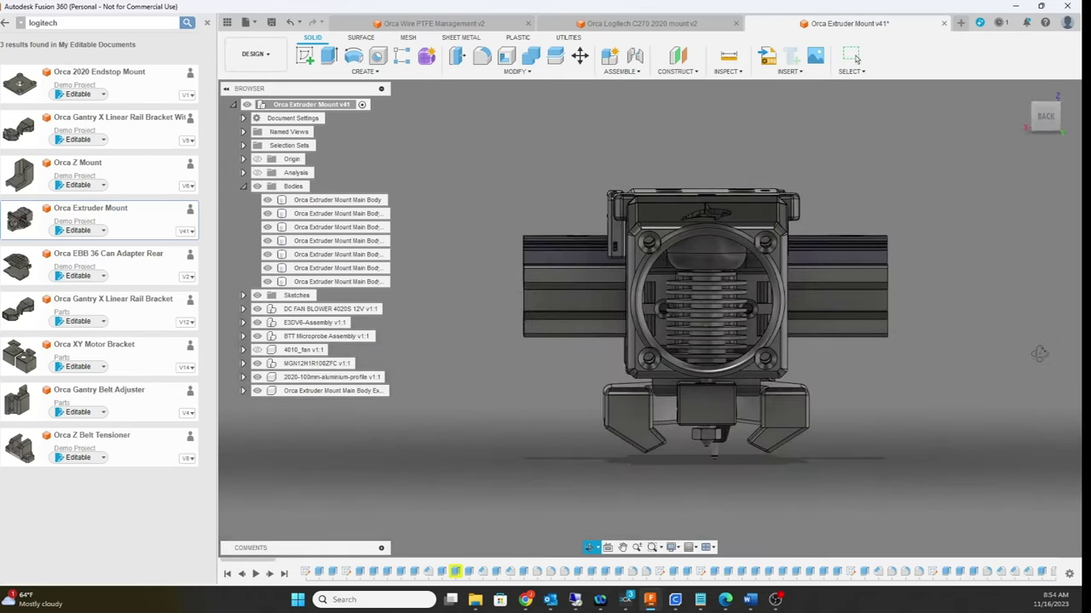
# Hide the hotend housing body with the orca emblem to expose the main body beside the heatsink.
pyautogui.click(271, 255)
pyautogui.click(268, 255)
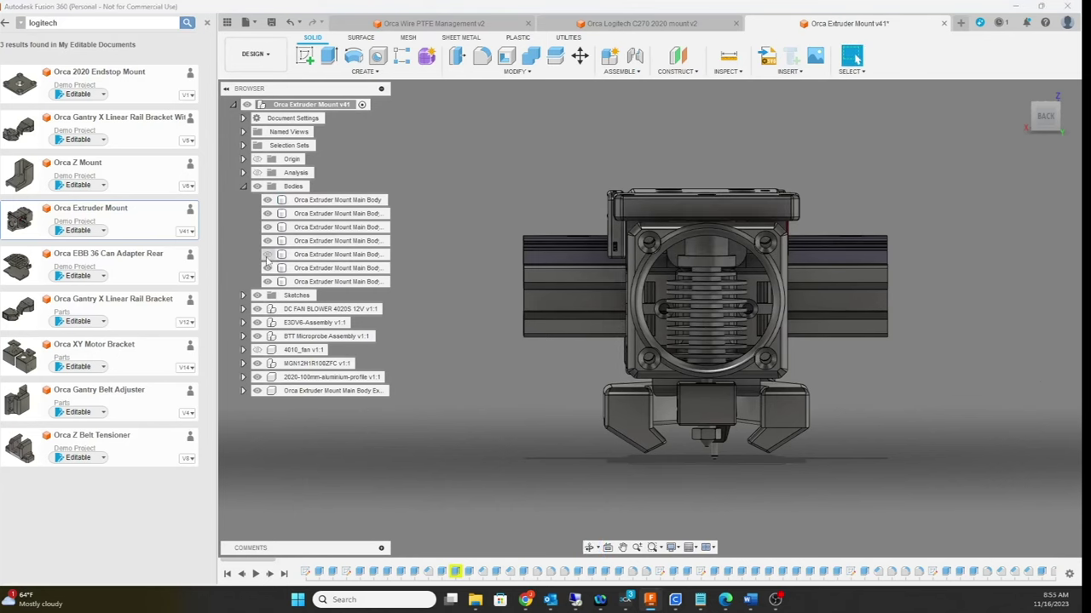
pyautogui.keyDown('shift'); pyautogui.moveTo(931, 348); pyautogui.dragTo(715, 320, button='middle'); pyautogui.keyUp('shift')
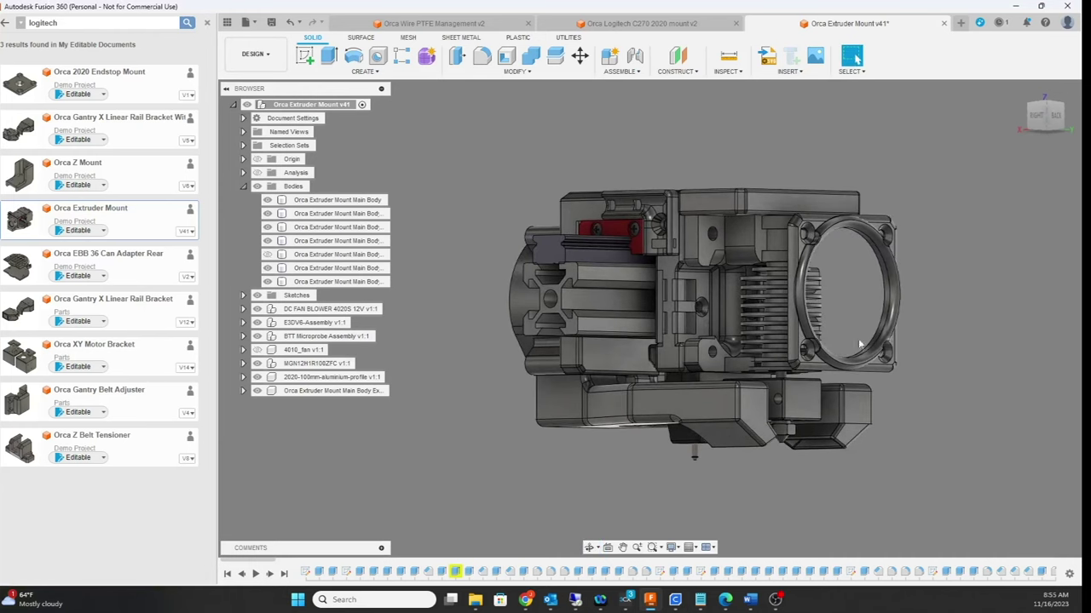
# Examine the main body's central screw hole beside the heatsink, along with the rail carriage and top plate.
pyautogui.click(699, 311)
pyautogui.press('Escape')
pyautogui.keyDown('shift'); pyautogui.moveTo(1013, 342); pyautogui.dragTo(1080, 346, button='middle'); pyautogui.keyUp('shift')
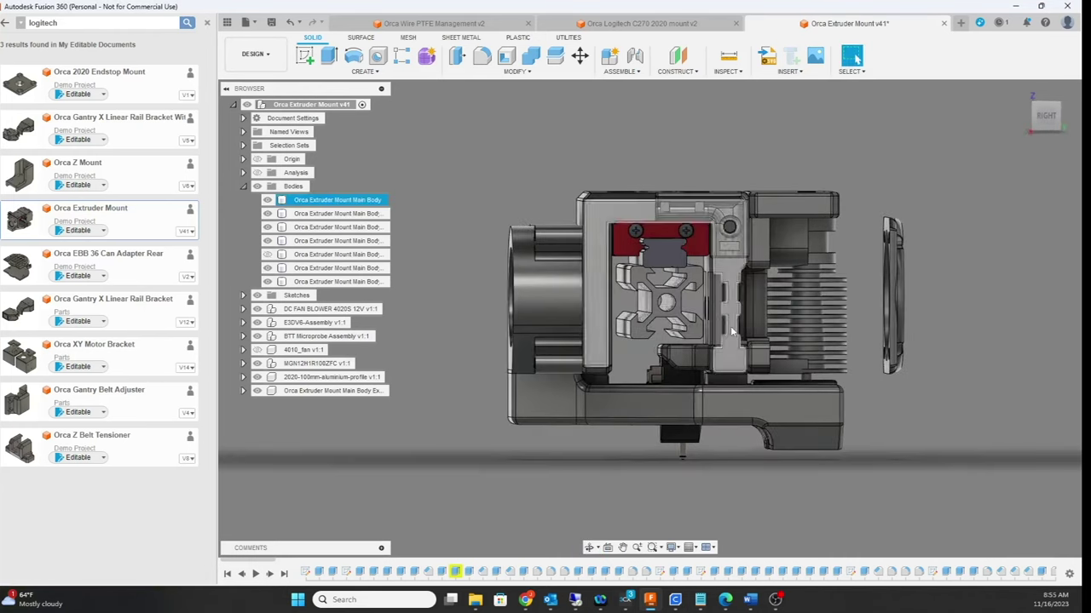
pyautogui.press('Escape')
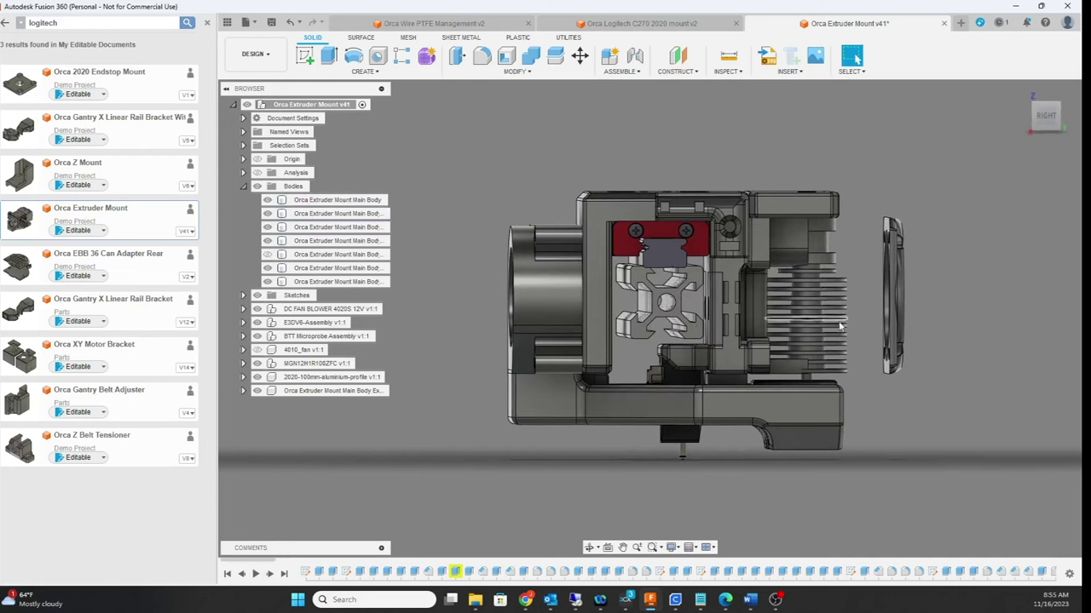
pyautogui.keyDown('shift'); pyautogui.moveTo(1030, 338); pyautogui.dragTo(980, 341, button='middle'); pyautogui.keyUp('shift')
pyautogui.click(667, 315)
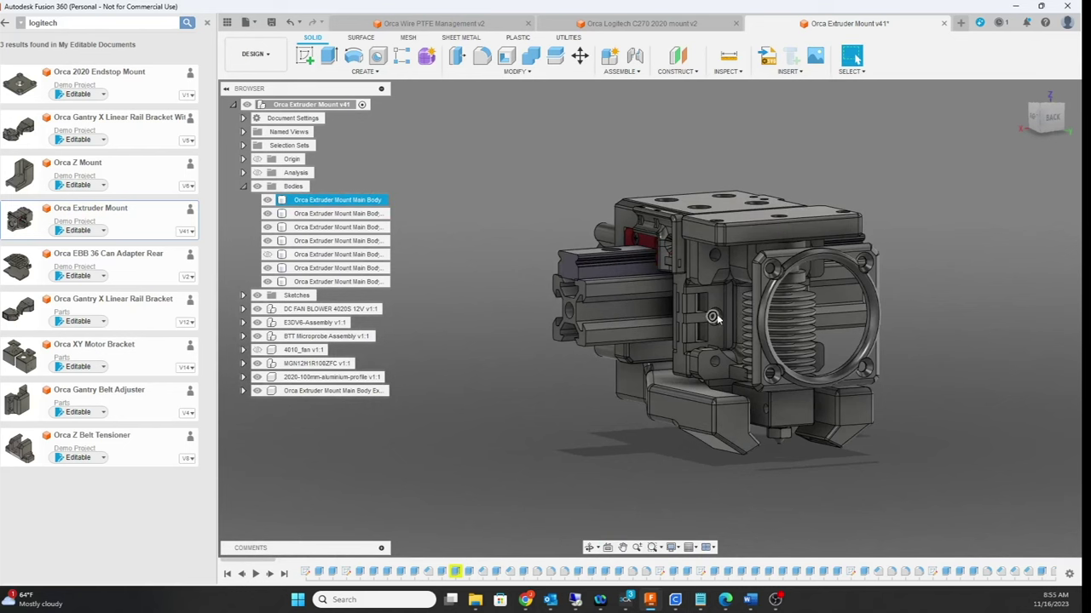
pyautogui.keyDown('shift'); pyautogui.moveTo(991, 369); pyautogui.dragTo(733, 327, button='middle'); pyautogui.keyUp('shift')
pyautogui.keyDown('shift'); pyautogui.moveTo(767, 392); pyautogui.dragTo(809, 341, button='middle'); pyautogui.keyUp('shift')
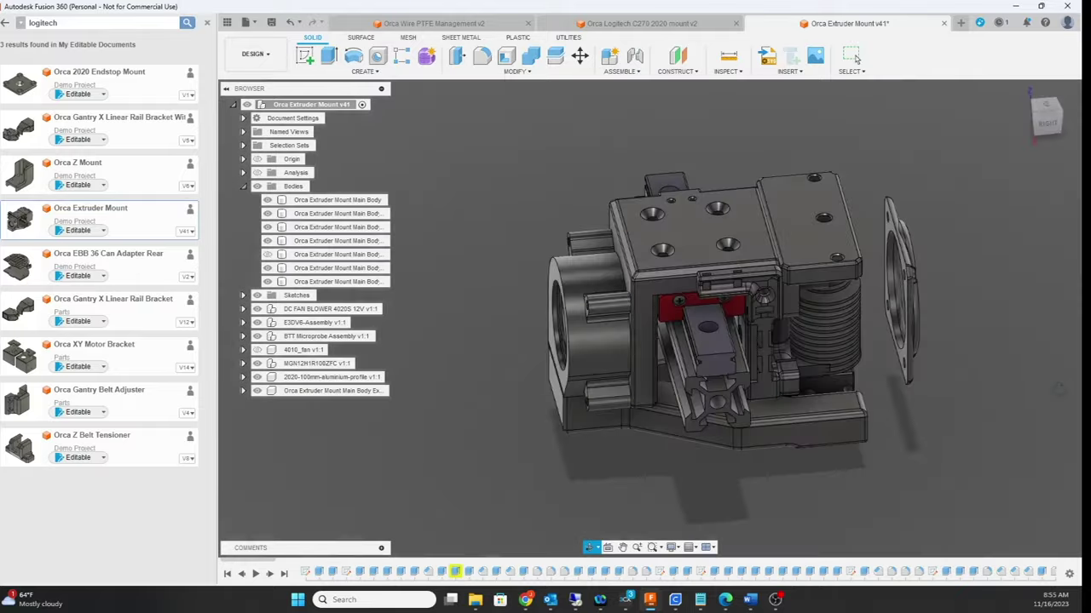
# Examine the main body's top face with its four screw holes and the adjoining plate from the blower fan side.
pyautogui.keyDown('shift'); pyautogui.moveTo(969, 229); pyautogui.dragTo(1027, 269, button='middle'); pyautogui.keyUp('shift')
pyautogui.keyDown('shift'); pyautogui.moveTo(979, 381); pyautogui.dragTo(732, 252, button='middle'); pyautogui.keyUp('shift')
pyautogui.click(733, 251)
pyautogui.click(835, 227)
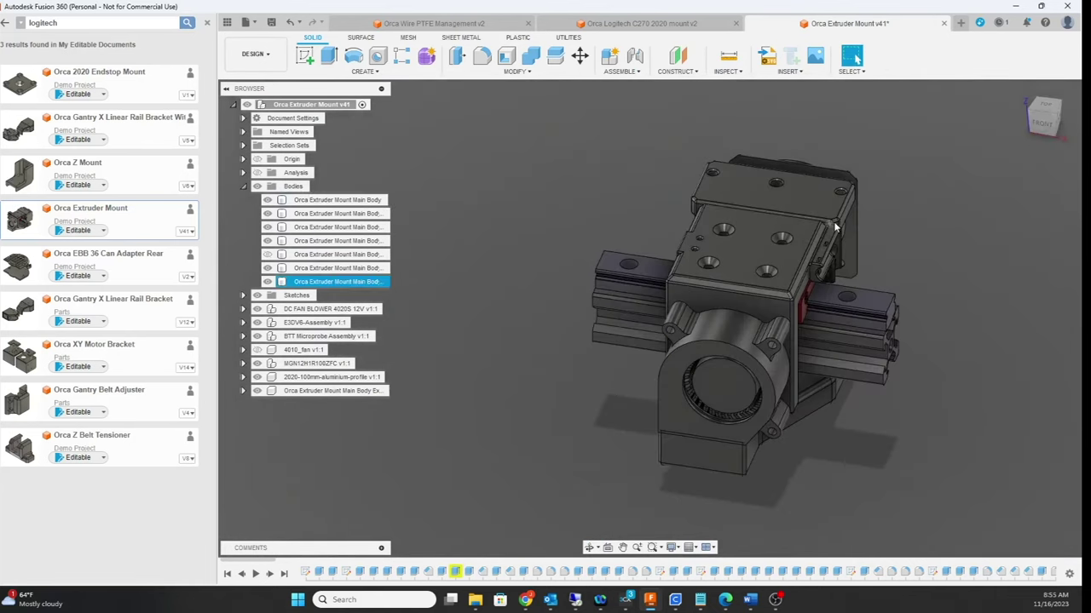
pyautogui.click(755, 238)
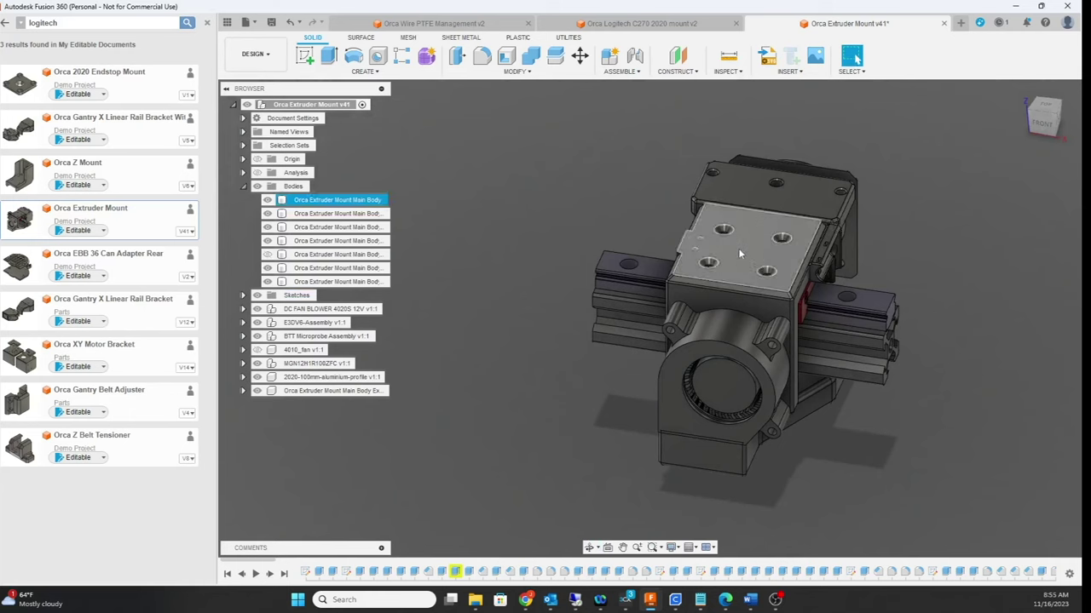
pyautogui.click(873, 277)
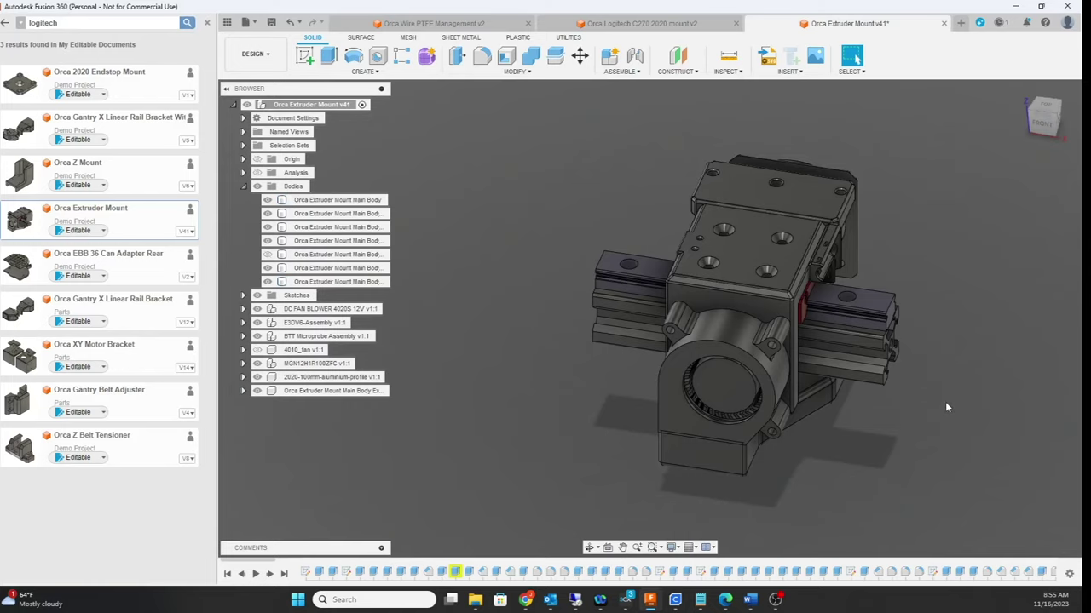
# Inspect how the main body, top plate and heatsink sit around the rail carriage, from above and from the side.
pyautogui.keyDown('shift'); pyautogui.moveTo(945, 404); pyautogui.dragTo(976, 407, button='middle'); pyautogui.keyUp('shift')
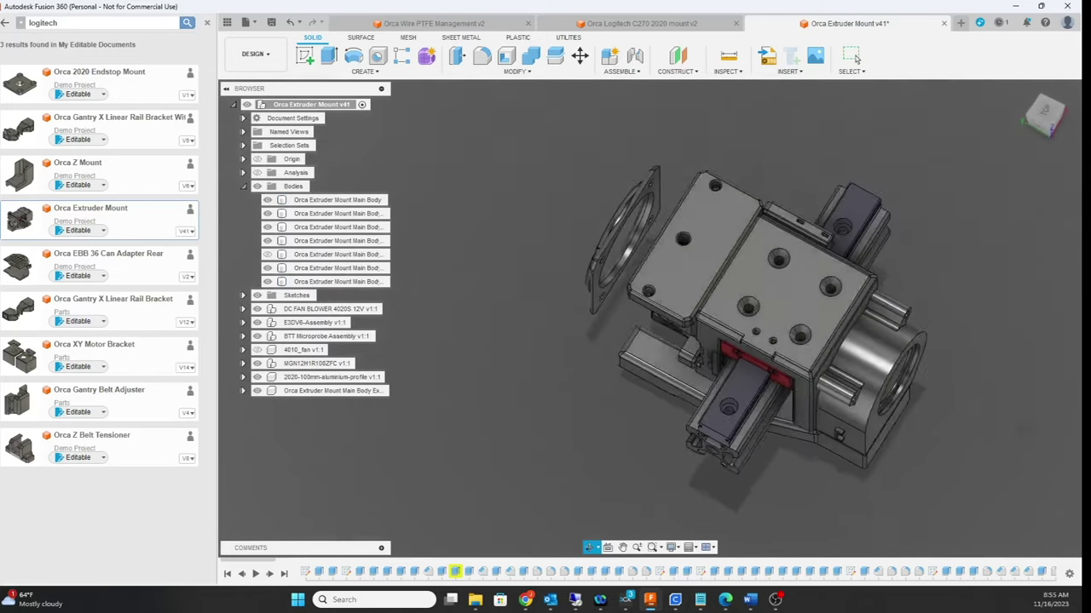
pyautogui.click(748, 336)
pyautogui.click(974, 414)
pyautogui.moveTo(975, 414)
pyautogui.keyDown('shift'); pyautogui.mouseDown(button='middle')
pyautogui.moveTo(989, 408)
pyautogui.moveTo(967, 406)
pyautogui.mouseUp(button='middle'); pyautogui.keyUp('shift')
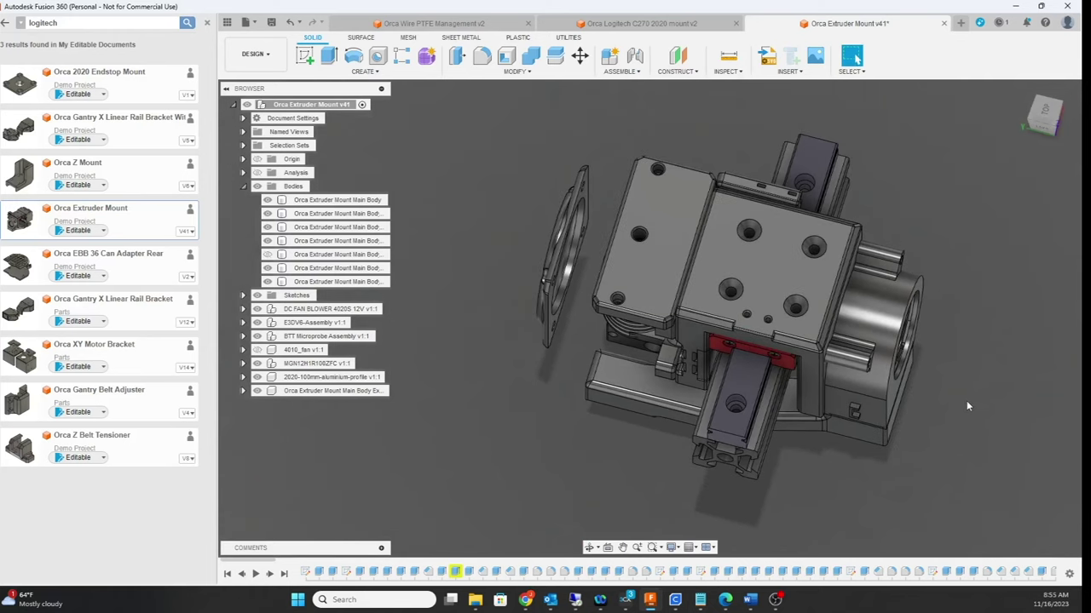
pyautogui.keyDown('shift'); pyautogui.moveTo(966, 401); pyautogui.dragTo(953, 406, button='middle'); pyautogui.keyUp('shift')
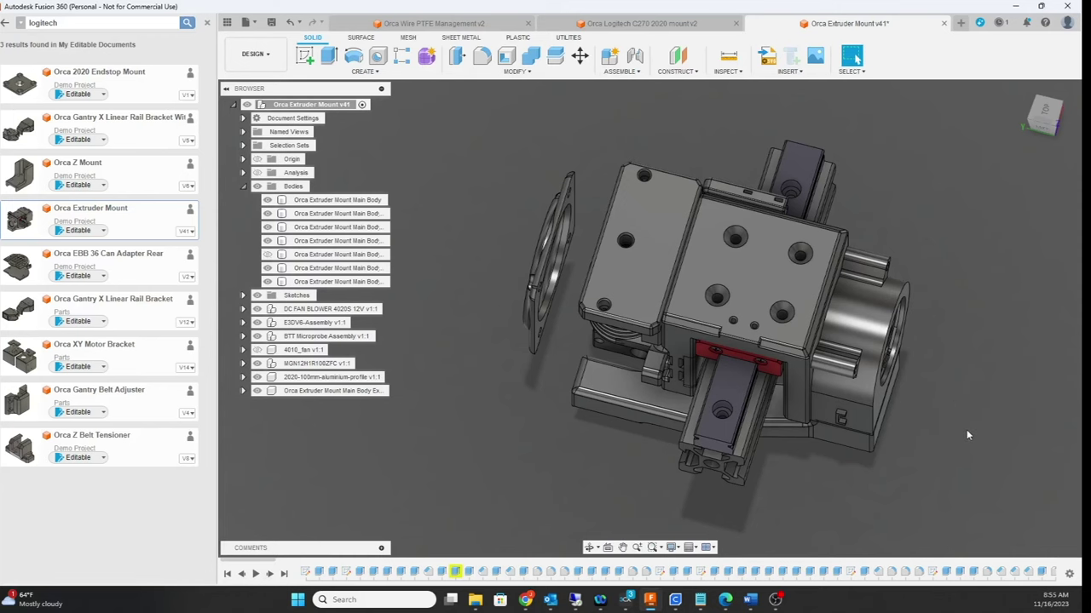
pyautogui.keyDown('shift'); pyautogui.moveTo(966, 431); pyautogui.dragTo(975, 411, button='middle'); pyautogui.keyUp('shift')
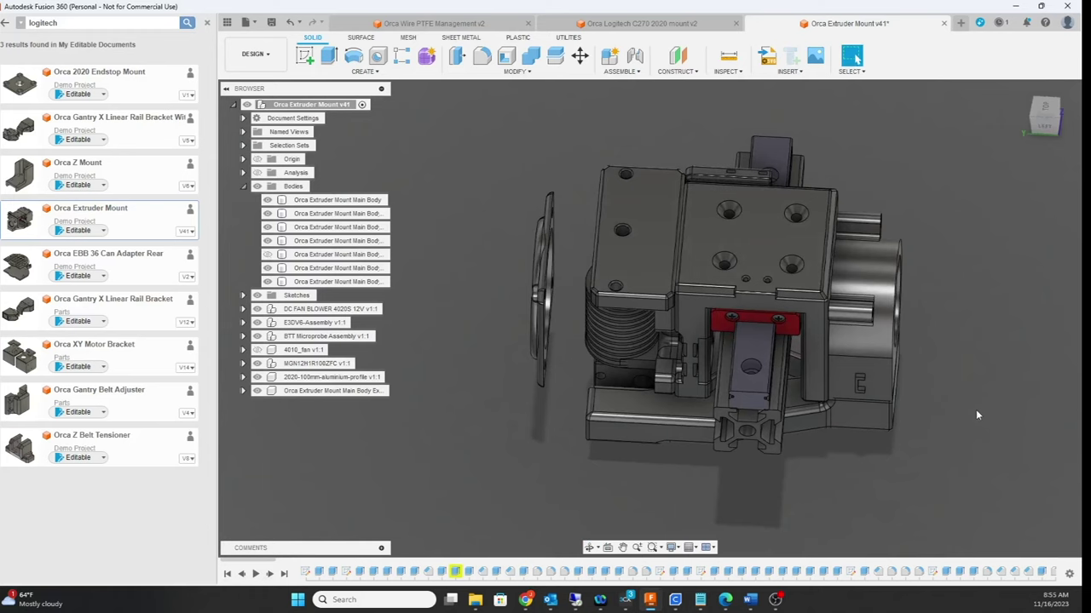
pyautogui.moveTo(975, 409)
pyautogui.keyDown('shift'); pyautogui.mouseDown(button='middle')
pyautogui.moveTo(978, 388)
pyautogui.moveTo(970, 422)
pyautogui.mouseUp(button='middle'); pyautogui.keyUp('shift')
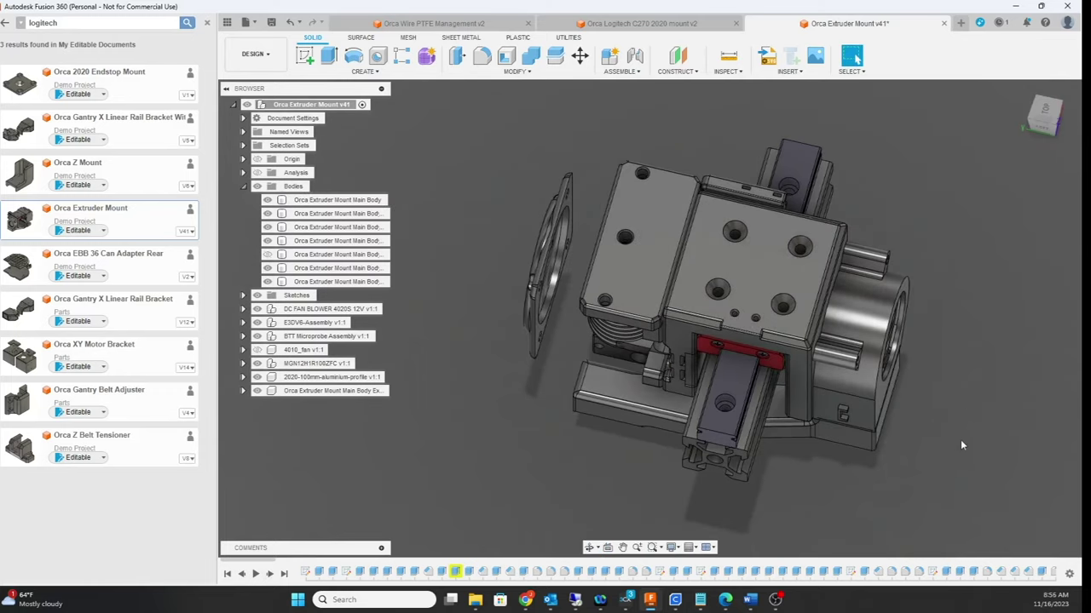
pyautogui.keyDown('shift'); pyautogui.moveTo(960, 443); pyautogui.dragTo(950, 356, button='middle'); pyautogui.keyUp('shift')
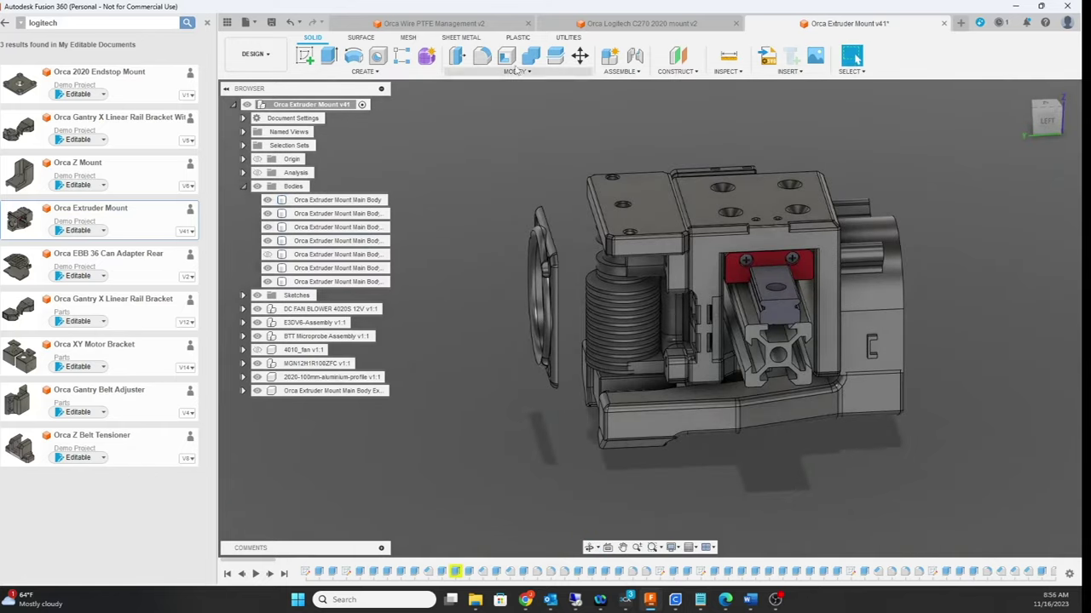
pyautogui.keyDown('shift'); pyautogui.moveTo(1016, 339); pyautogui.dragTo(980, 340, button='middle'); pyautogui.keyUp('shift')
# Switch to the Orca Logitech C270 2020 mount design and view the camera mount from behind.
pyautogui.click(658, 24)
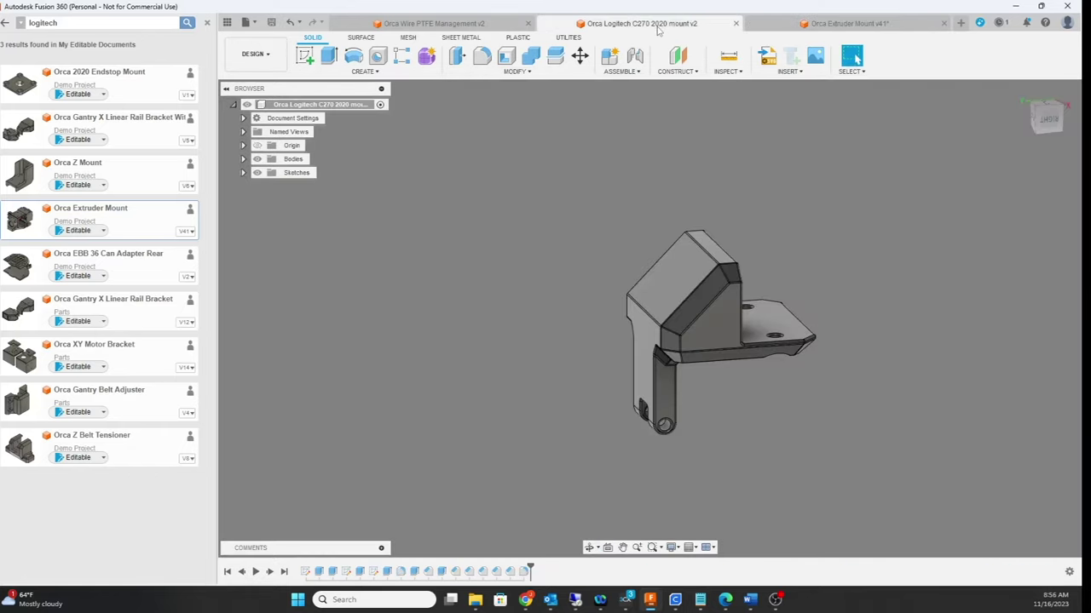
pyautogui.keyDown('shift'); pyautogui.moveTo(990, 389); pyautogui.dragTo(1037, 394, button='middle'); pyautogui.keyUp('shift')
pyautogui.click(467, 38)
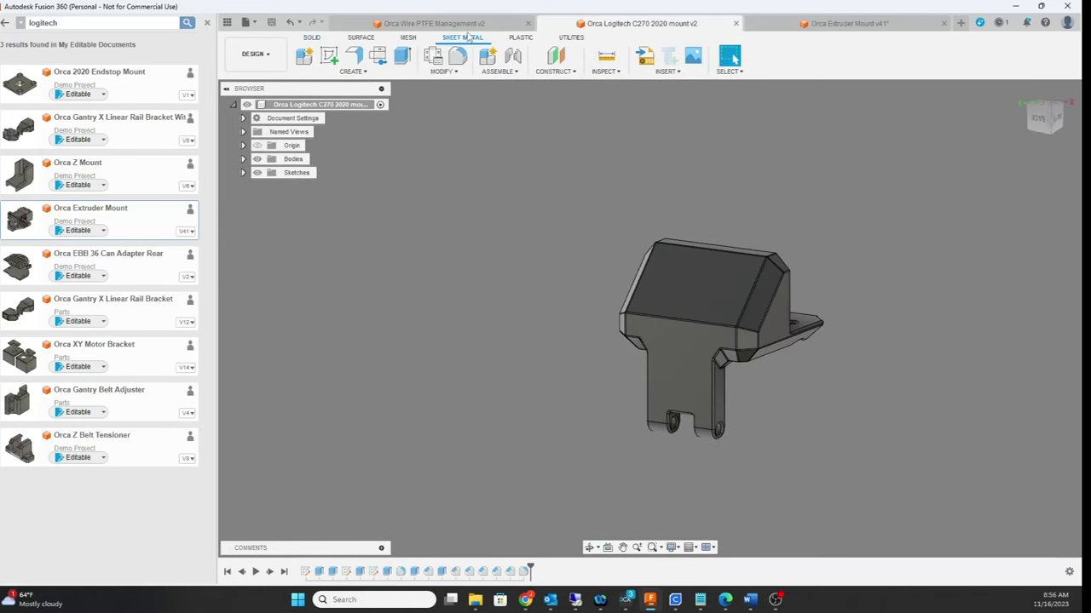
# Switch to the Orca Wire PTFE Management design and examine the two channel openings above the orca emblem.
pyautogui.click(434, 24)
pyautogui.keyDown('shift'); pyautogui.moveTo(903, 427); pyautogui.dragTo(982, 432, button='middle'); pyautogui.keyUp('shift')
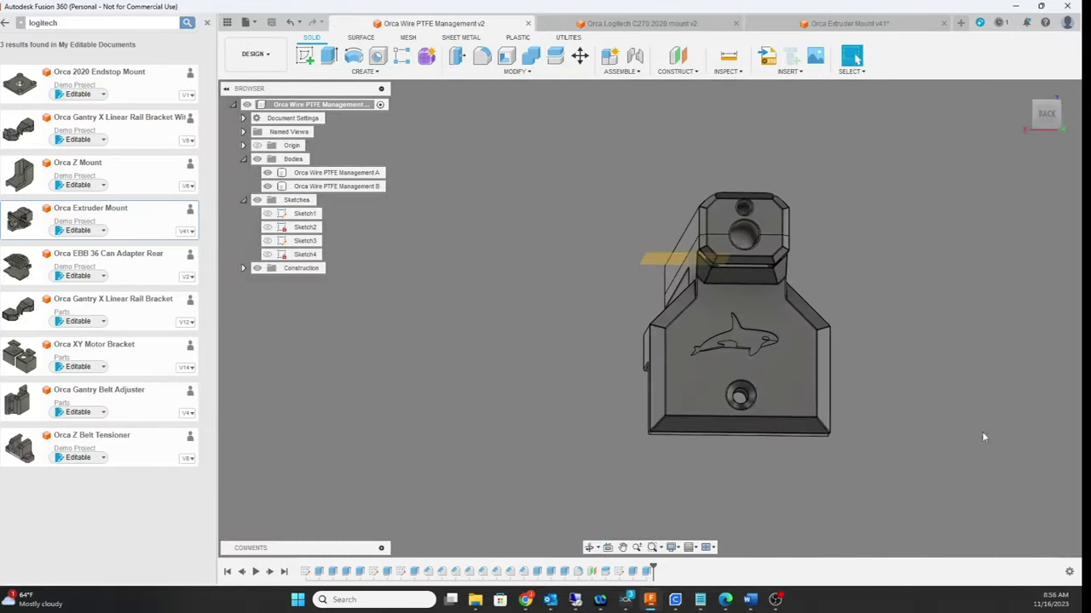
pyautogui.click(746, 234)
pyautogui.keyDown('shift'); pyautogui.moveTo(973, 333); pyautogui.dragTo(901, 327, button='middle'); pyautogui.keyUp('shift')
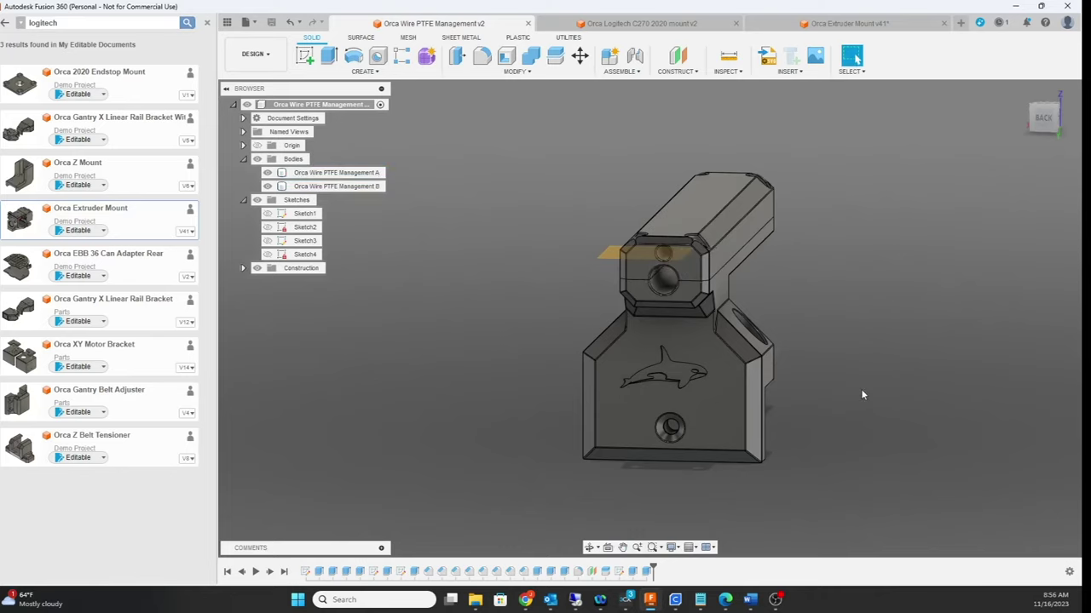
pyautogui.keyDown('shift'); pyautogui.moveTo(861, 390); pyautogui.dragTo(630, 222, button='middle'); pyautogui.keyUp('shift')
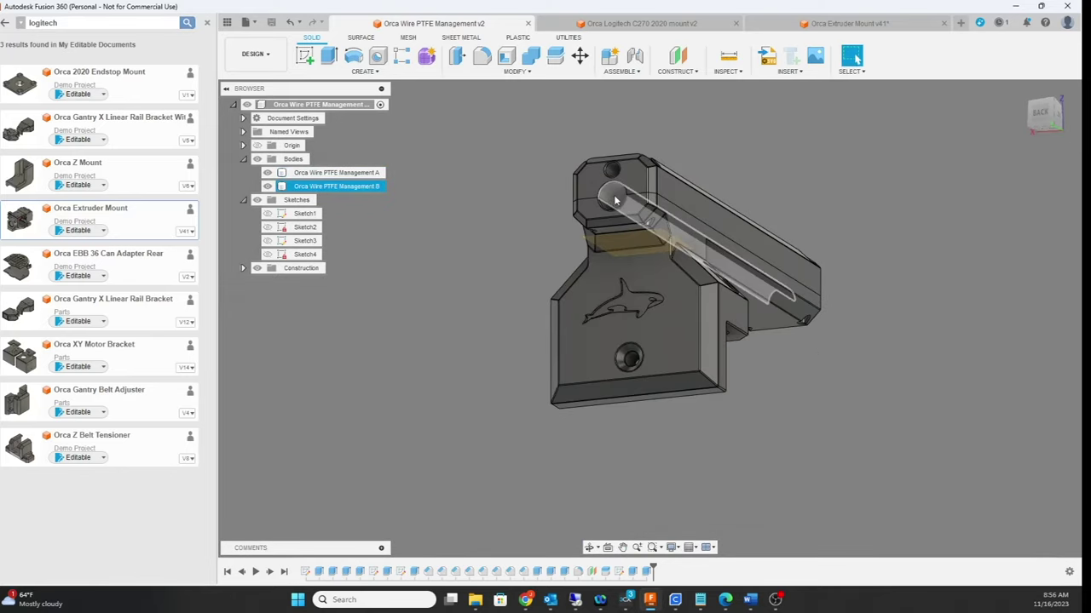
# Return to the Orca Extruder Mount design and show the hidden hotend housing body and 4010_fan again.
pyautogui.click(847, 25)
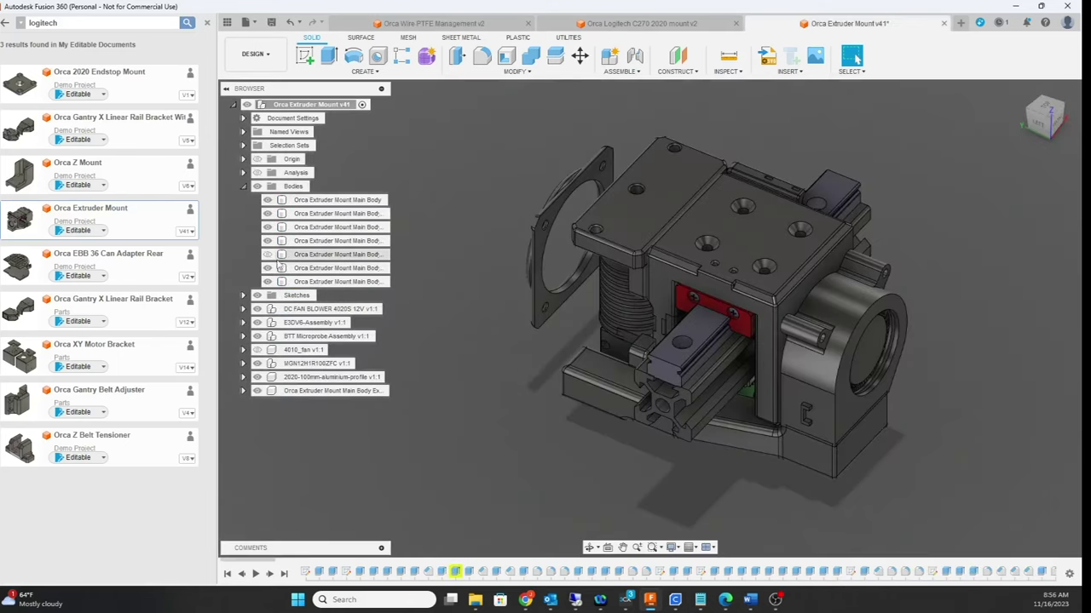
pyautogui.click(267, 254)
pyautogui.keyDown('shift'); pyautogui.moveTo(1008, 345); pyautogui.dragTo(1025, 329, button='middle'); pyautogui.keyUp('shift')
pyautogui.click(335, 350)
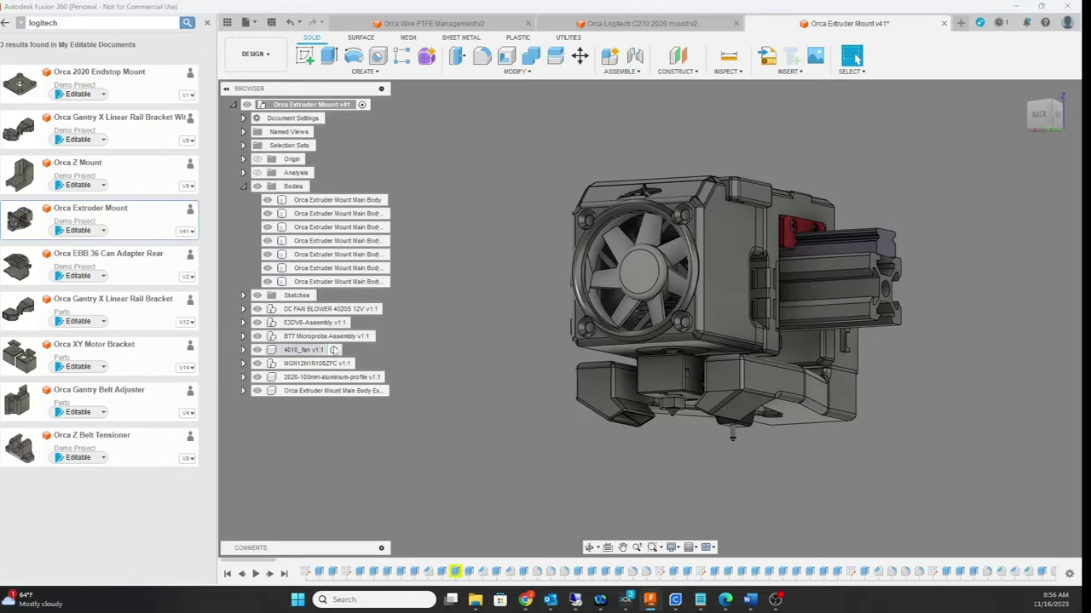